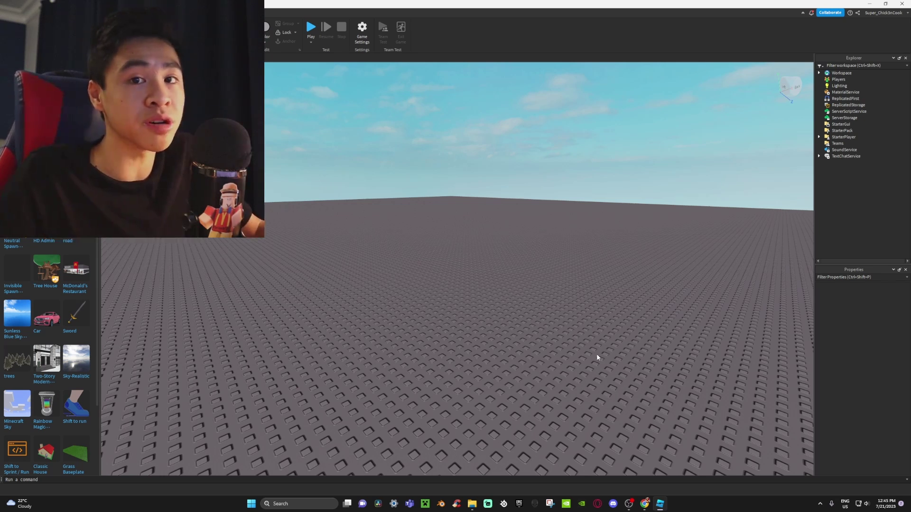
# Make sure the Explorer panel is shown, then launch the Load Character plugin from Plugins
pyautogui.moveTo(858, 72)
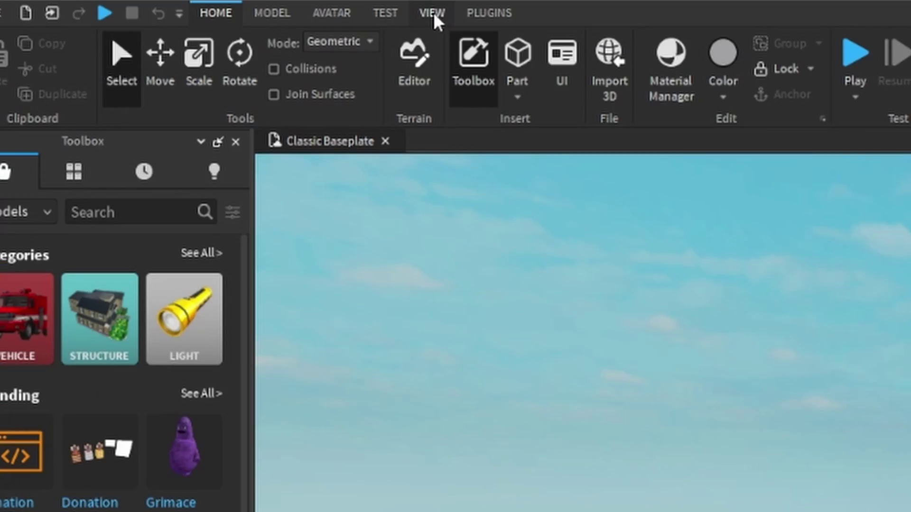
pyautogui.click(434, 12)
pyautogui.click(24, 88)
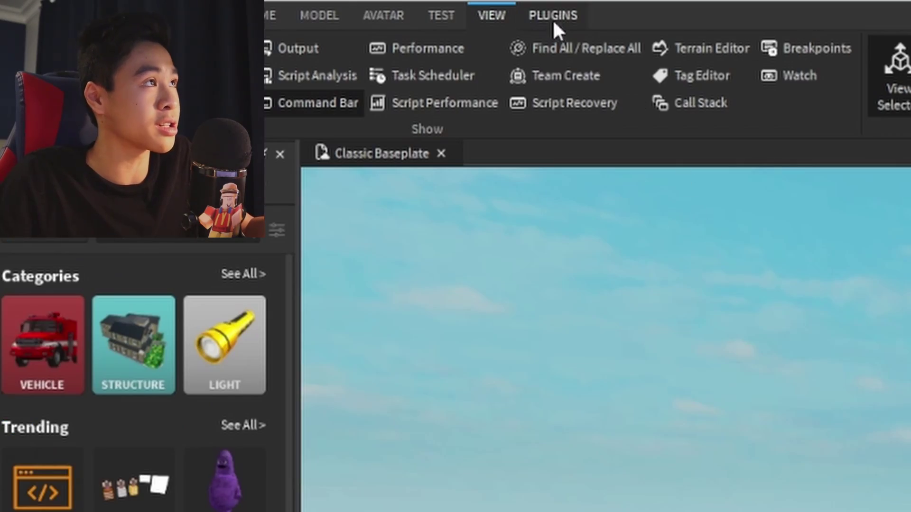
pyautogui.click(552, 17)
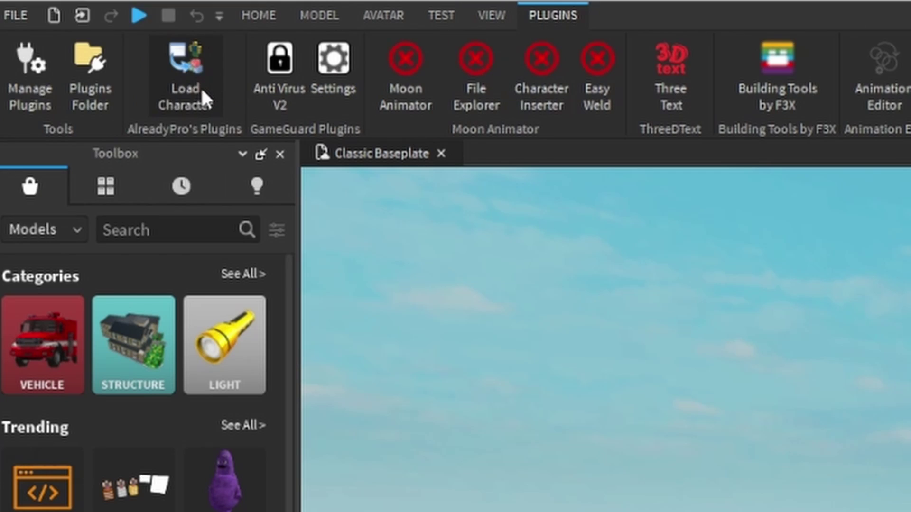
pyautogui.click(201, 89)
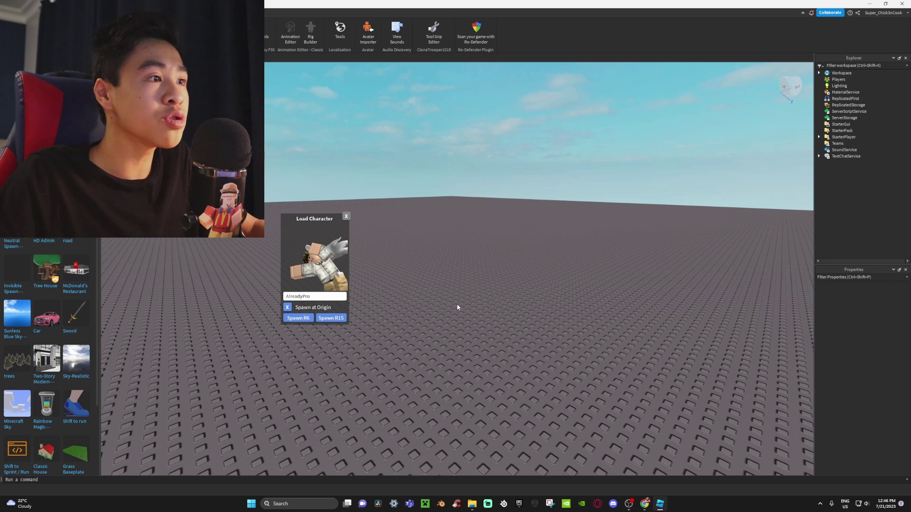
# Enter the player's username, spawn the avatar as R6 at the origin, close the plugin and focus on it
pyautogui.click(326, 296)
pyautogui.write('s')
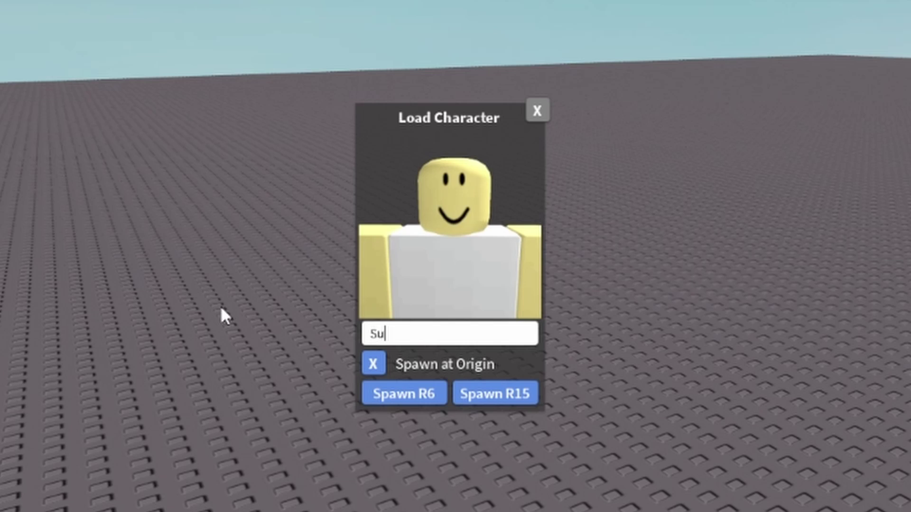
pyautogui.write('per_cHICK')
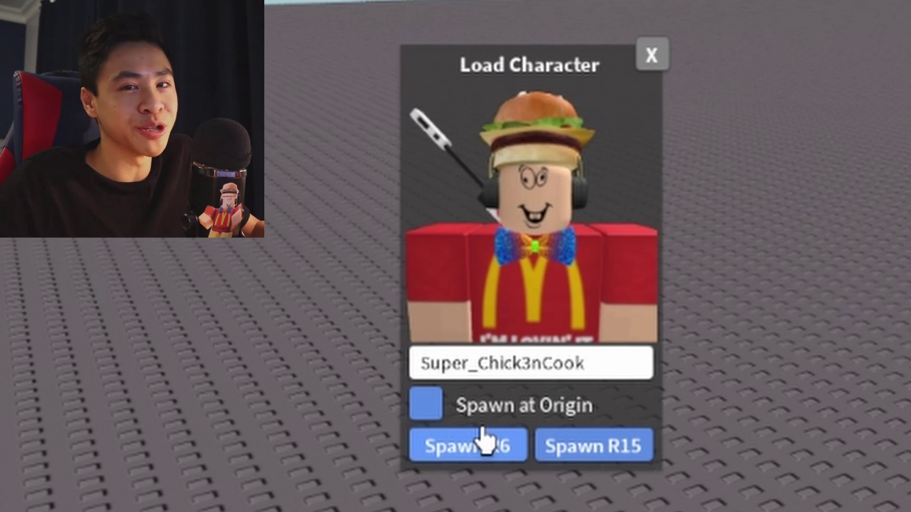
pyautogui.click(427, 407)
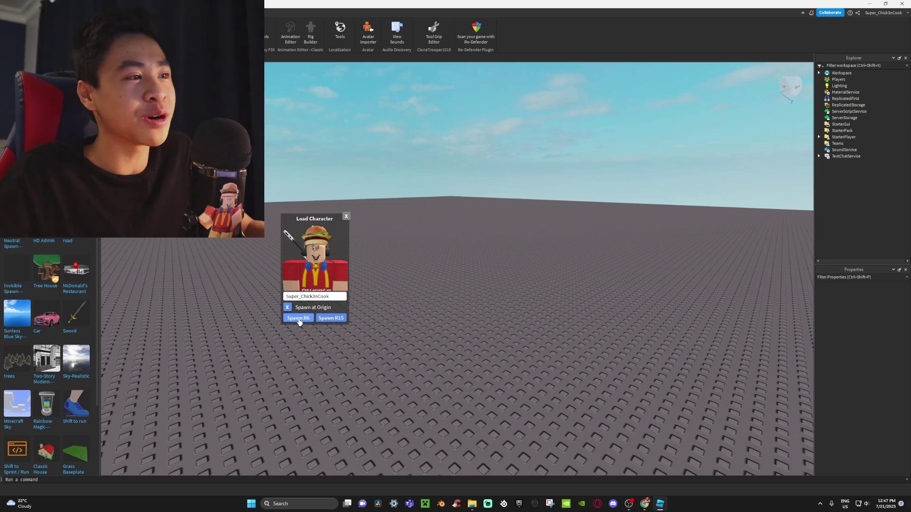
pyautogui.click(298, 319)
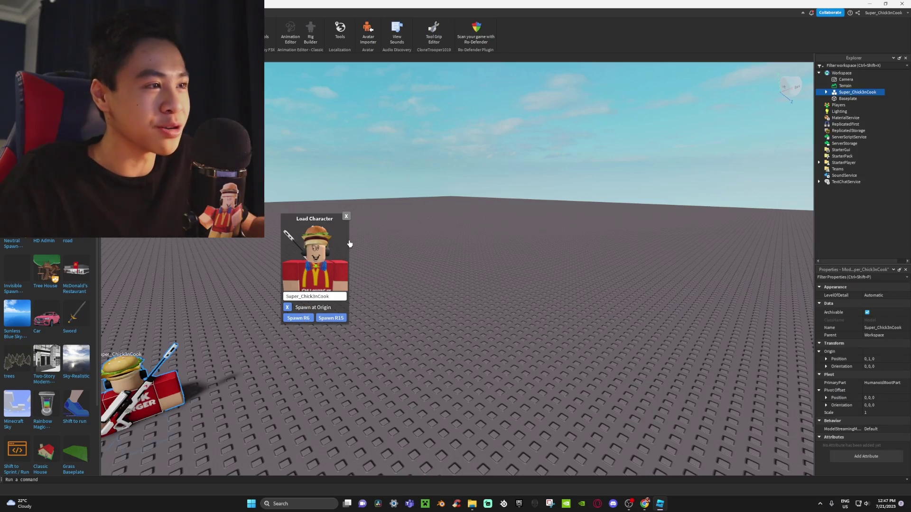
pyautogui.click(346, 217)
pyautogui.press('f')
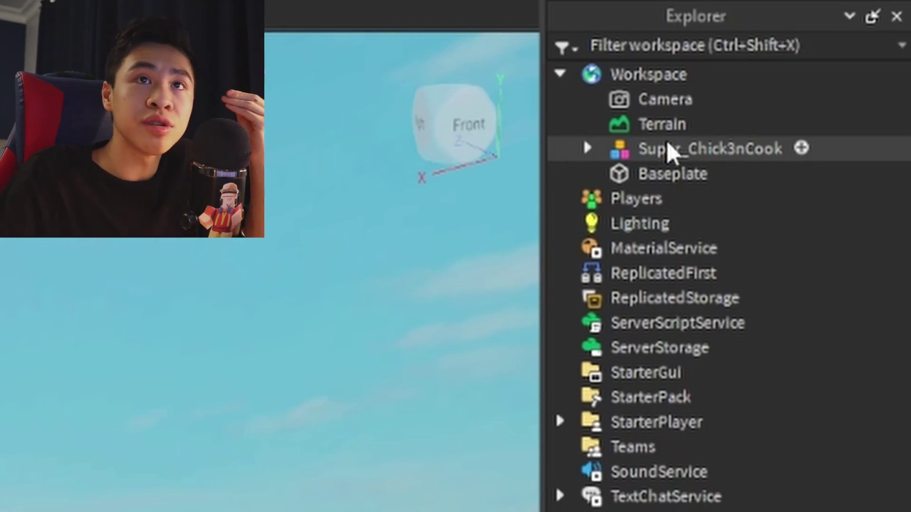
# Export the avatar model to Downloads as riceman.obj, replacing the existing file
pyautogui.rightClick(847, 92)
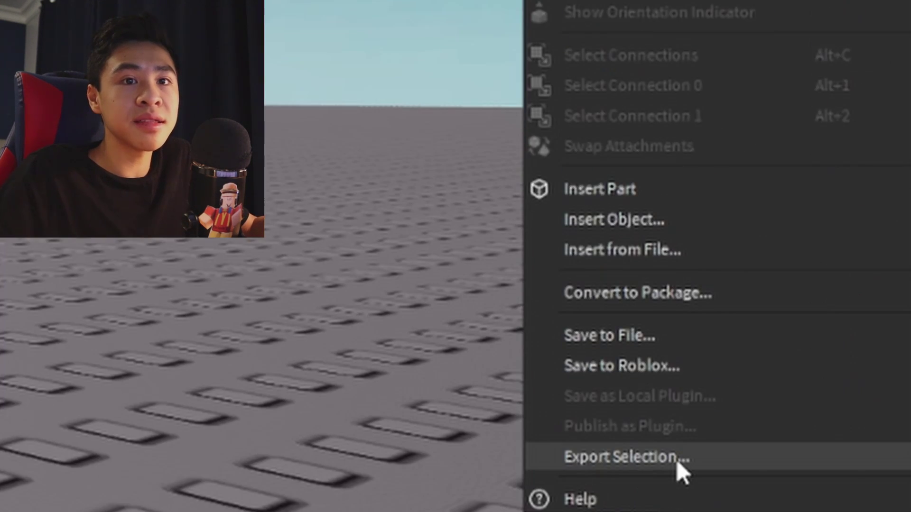
pyautogui.click(678, 462)
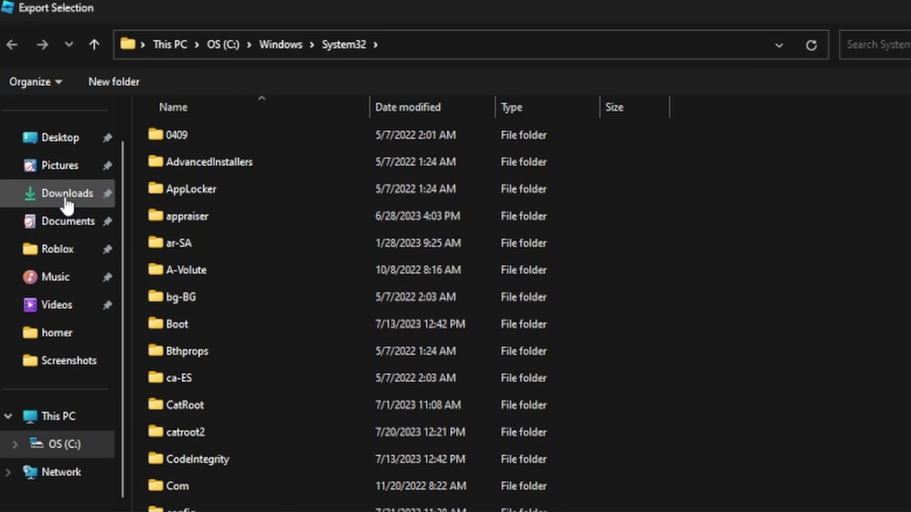
pyautogui.click(67, 195)
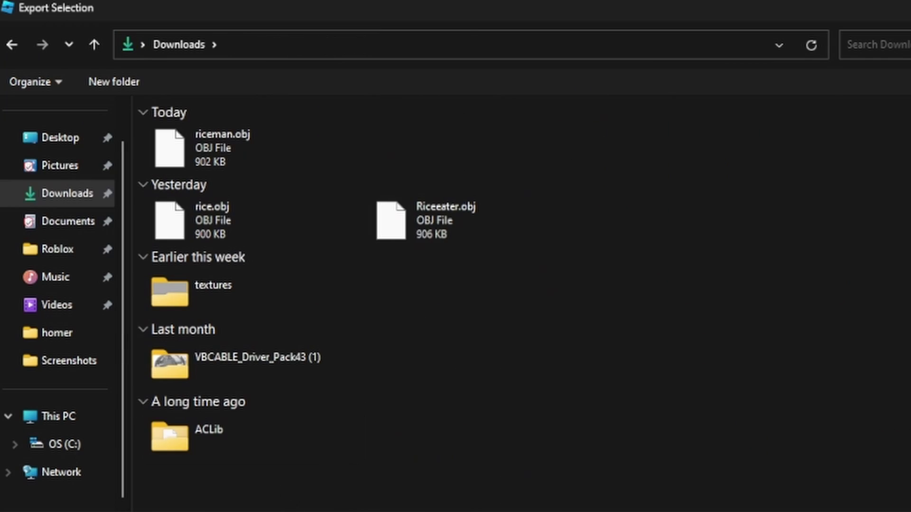
pyautogui.write('r')
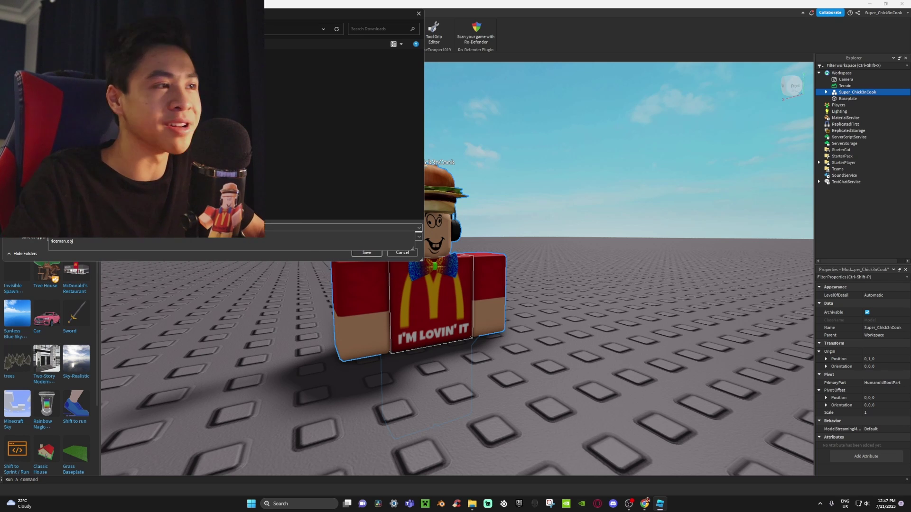
pyautogui.click(367, 252)
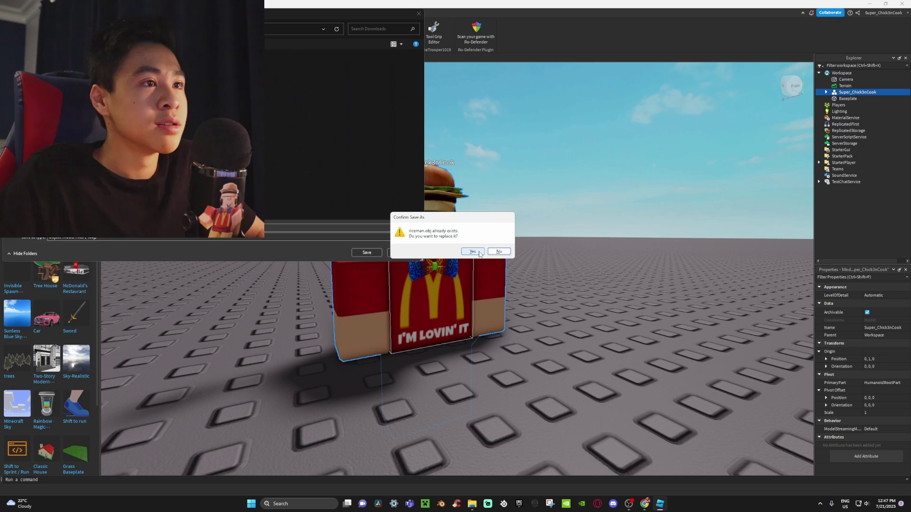
pyautogui.click(473, 251)
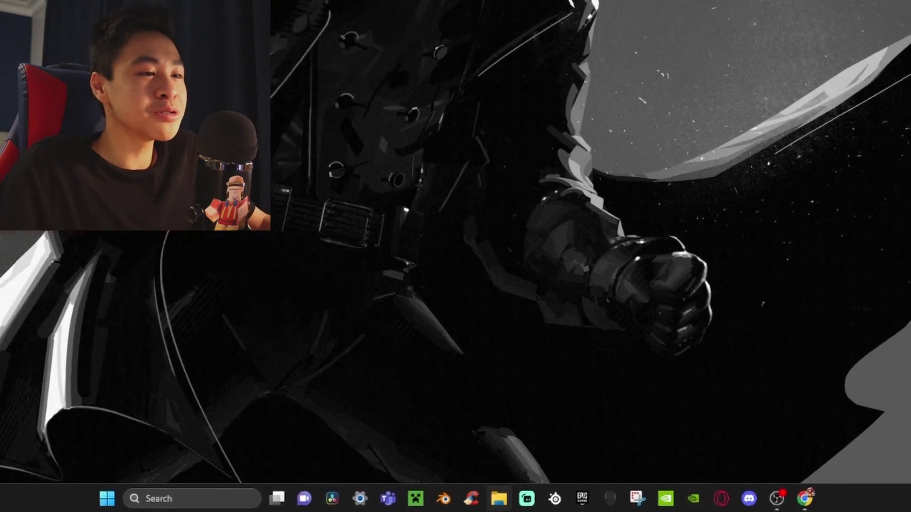
# Launch the LightRoomV2 scene in Blender from the Downloads folder in File Explorer
pyautogui.click(515, 502)
pyautogui.click(73, 281)
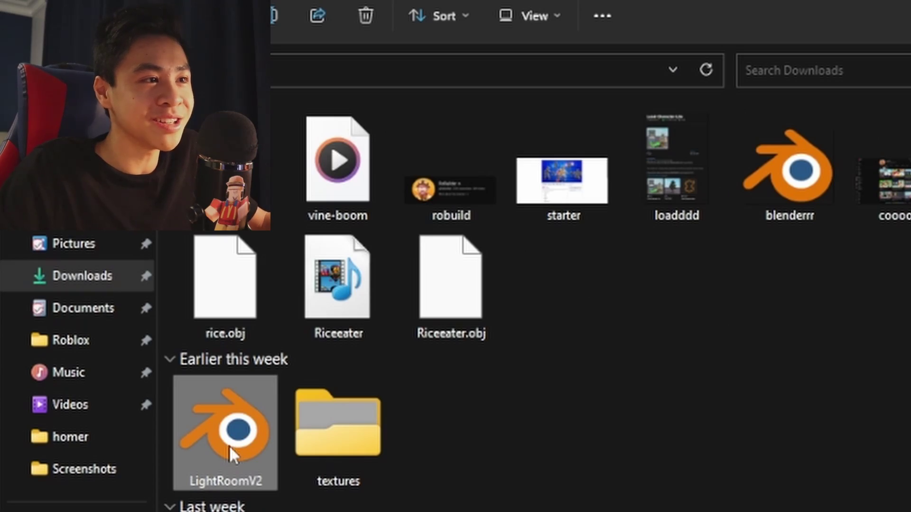
pyautogui.doubleClick(229, 446)
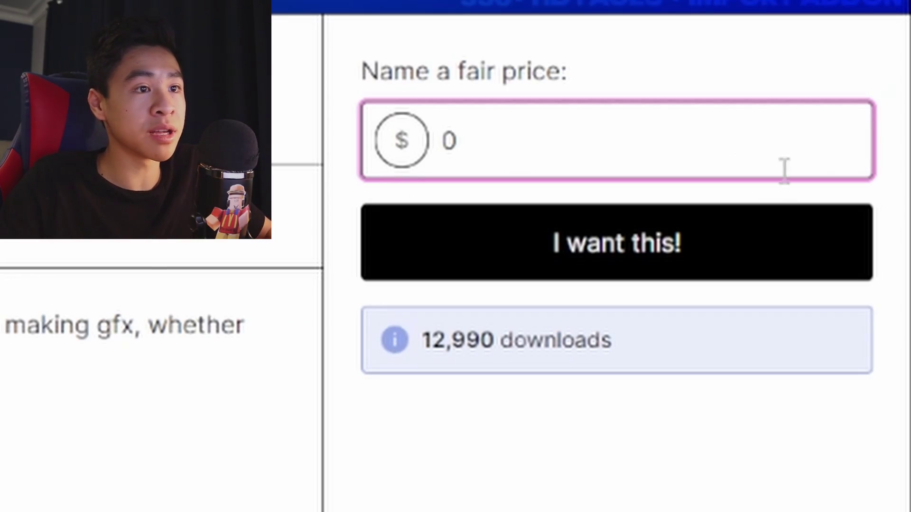
# Claim the free Roblox Starter Rigs download on itch.io using the autofilled e-mail
pyautogui.click(757, 260)
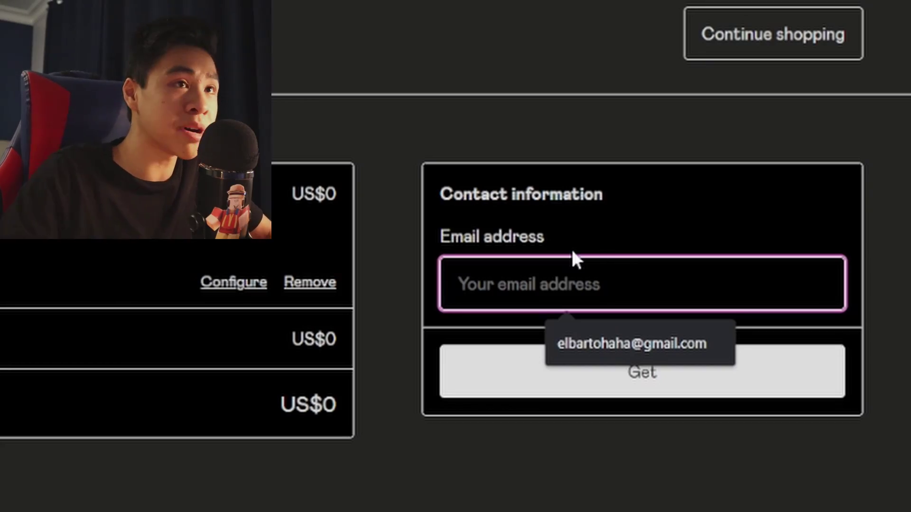
pyautogui.click(653, 334)
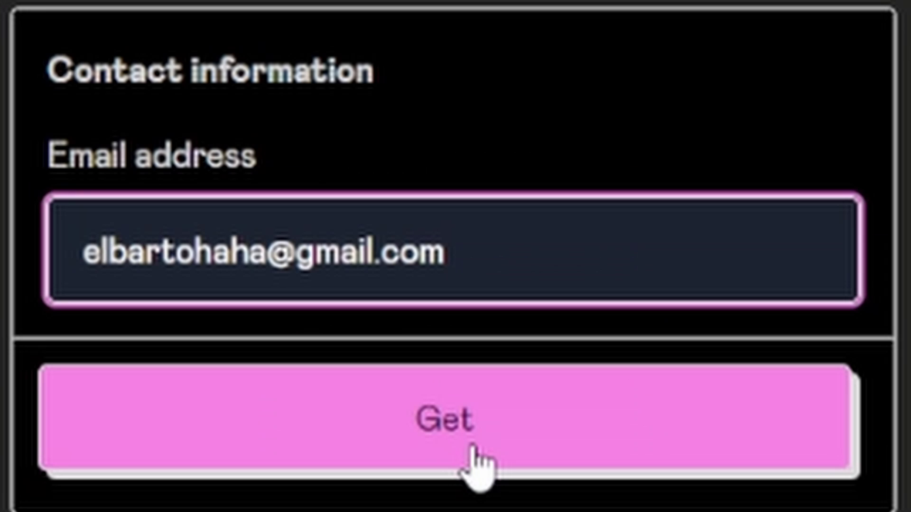
pyautogui.click(653, 384)
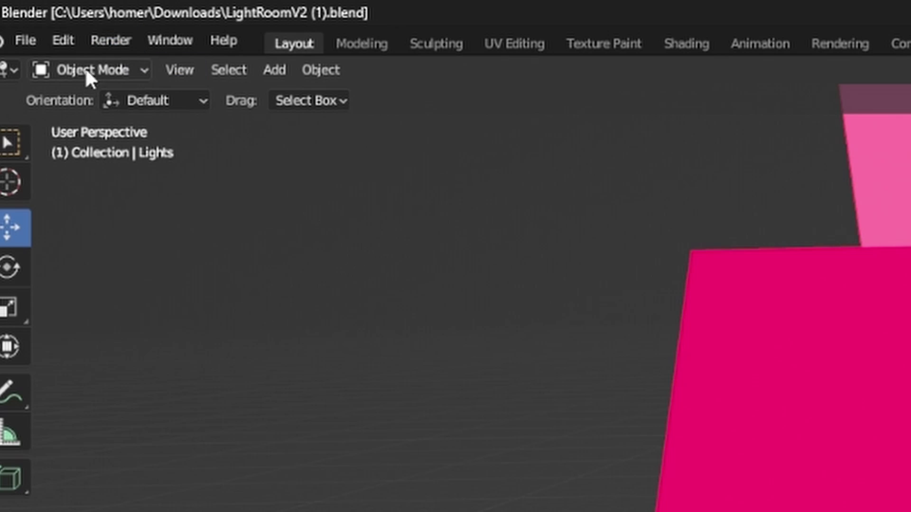
# Go to the Add-ons section of Blender Preferences and begin installing an add-on from file
pyautogui.click(65, 42)
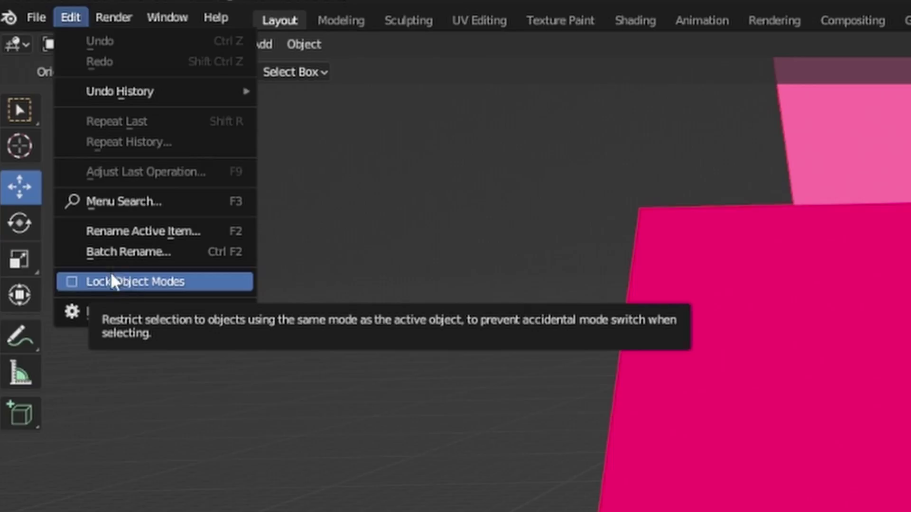
pyautogui.click(127, 312)
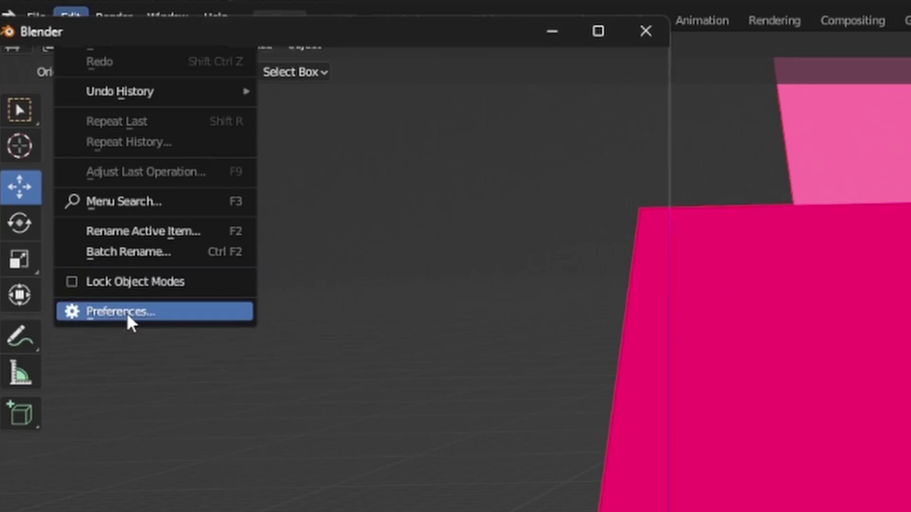
pyautogui.click(98, 236)
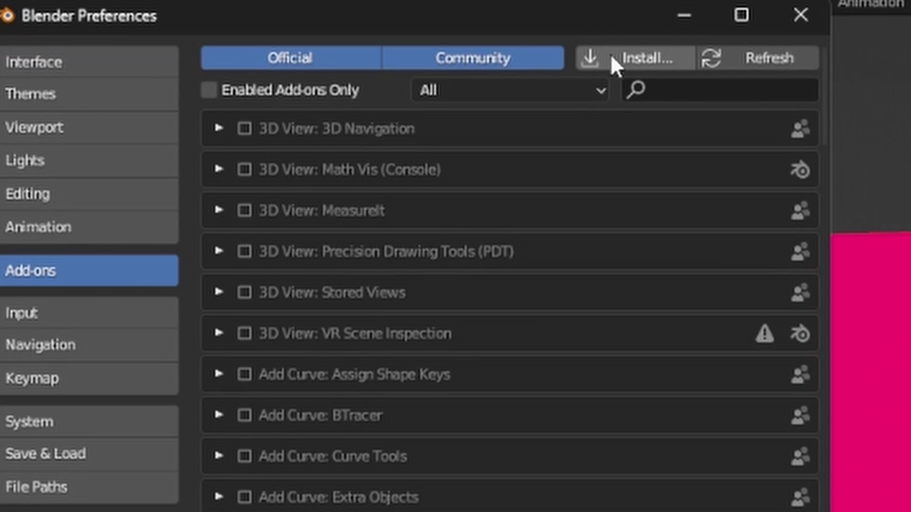
pyautogui.click(610, 57)
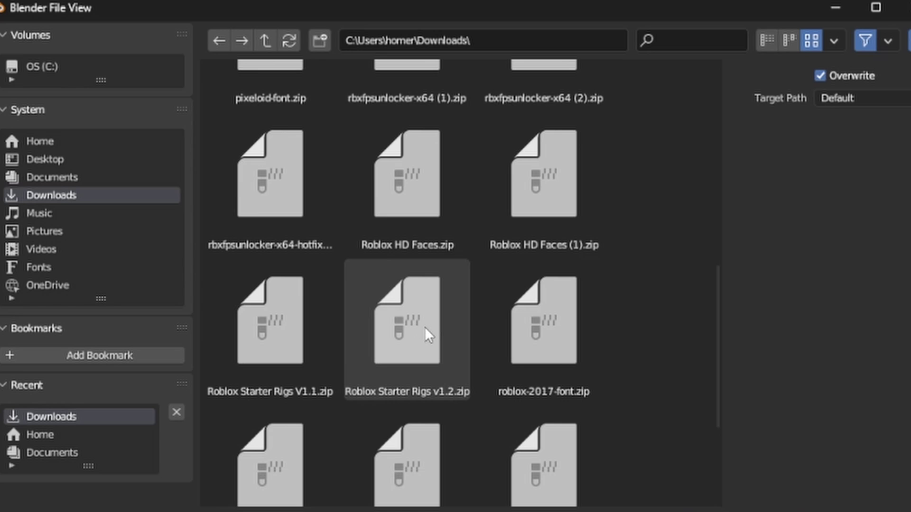
# Install Roblox Starter Rigs v1.2.zip, find it by searching 'roblox', and close Preferences
pyautogui.click(418, 324)
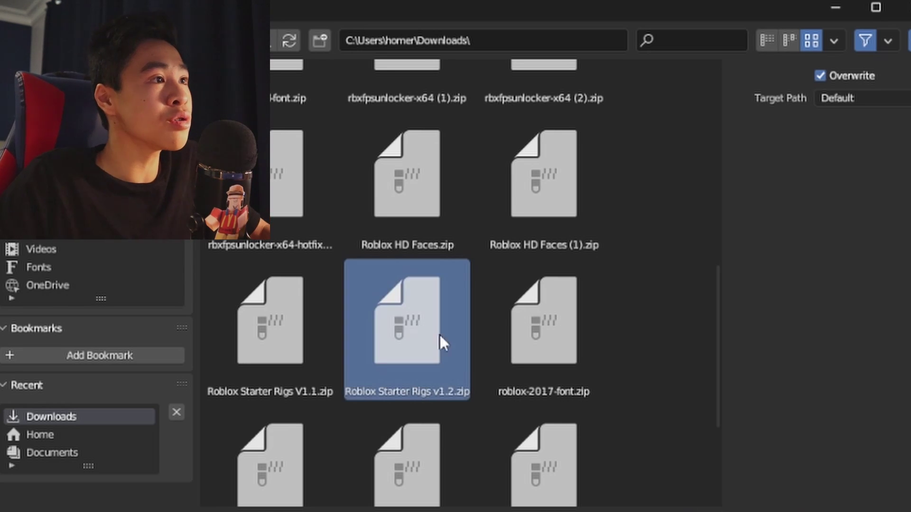
pyautogui.click(766, 422)
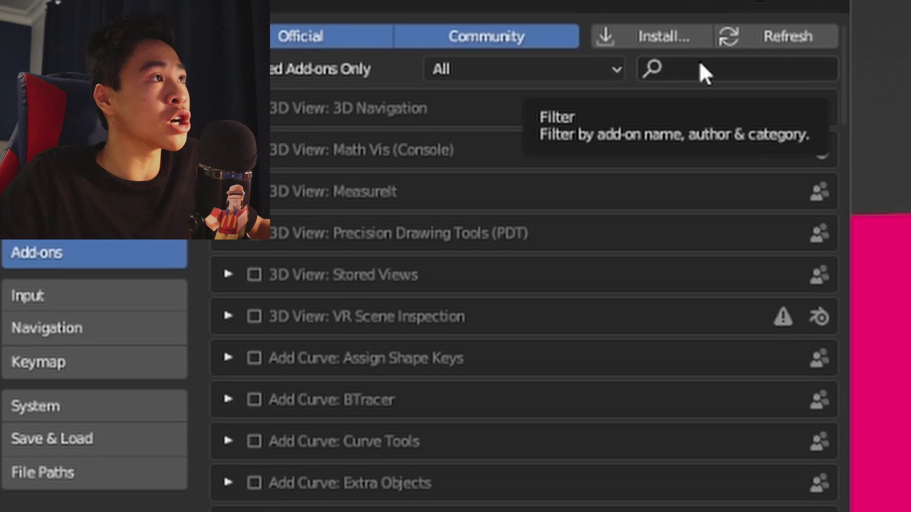
pyautogui.click(476, 87)
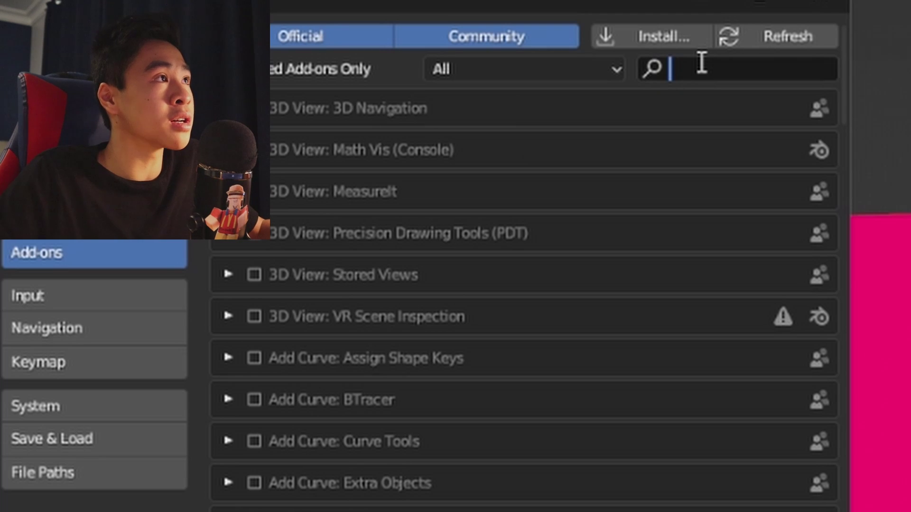
pyautogui.write('roblox')
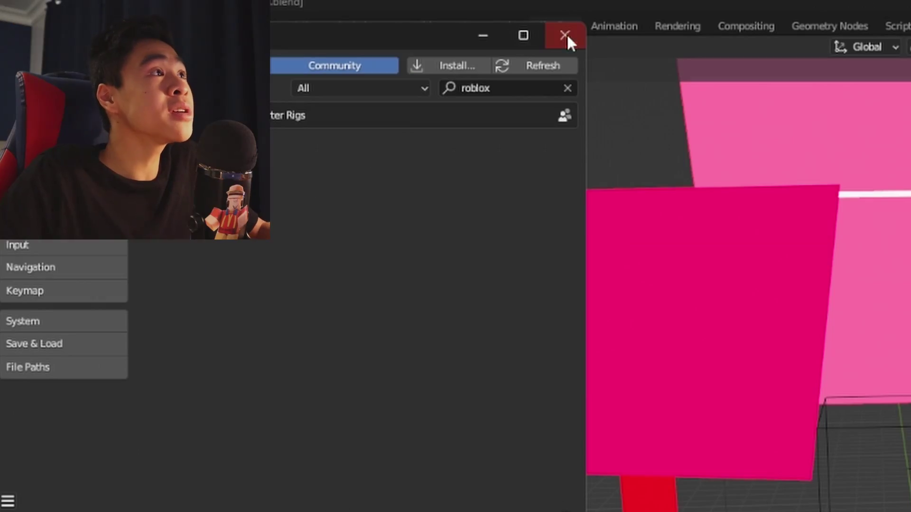
pyautogui.click(862, 13)
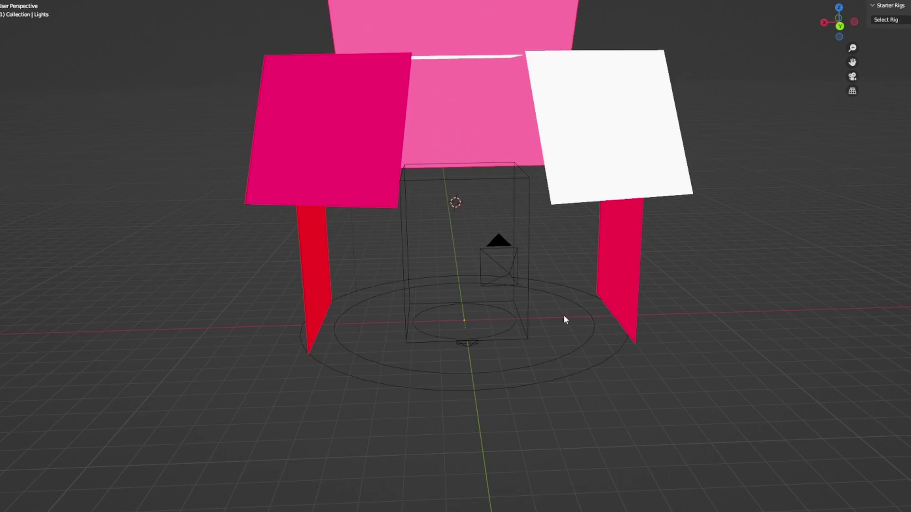
pyautogui.scroll(-2, 455, 304)
pyautogui.scroll(2, 462, 309)
pyautogui.scroll(-3, 578, 323)
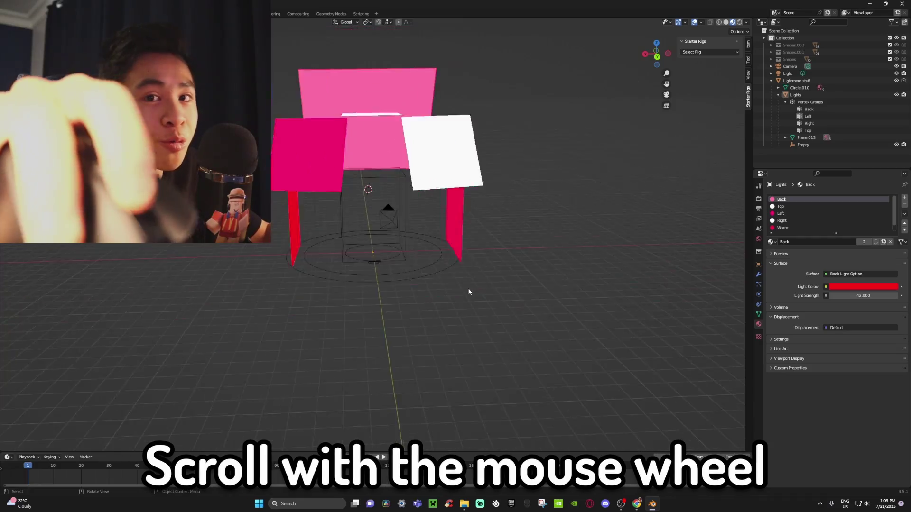
pyautogui.scroll(3, 577, 323)
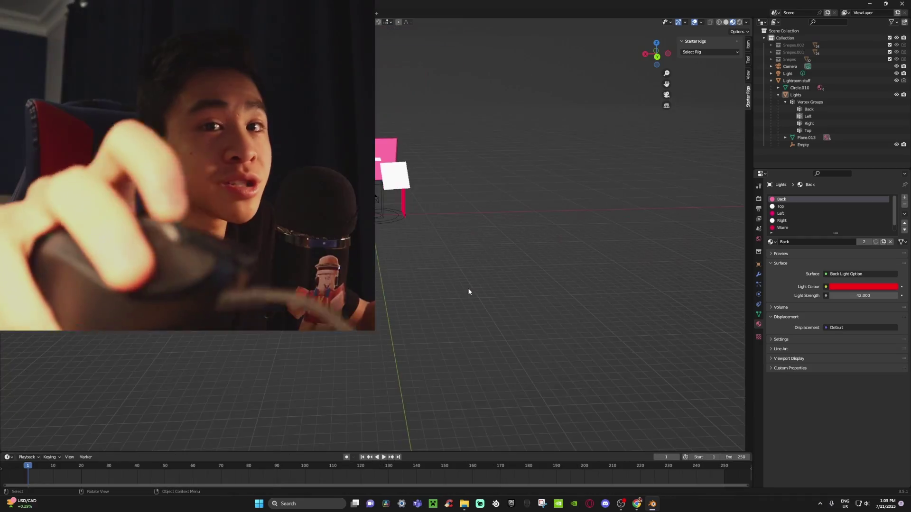
pyautogui.scroll(1, 469, 292)
pyautogui.scroll(-3, 468, 291)
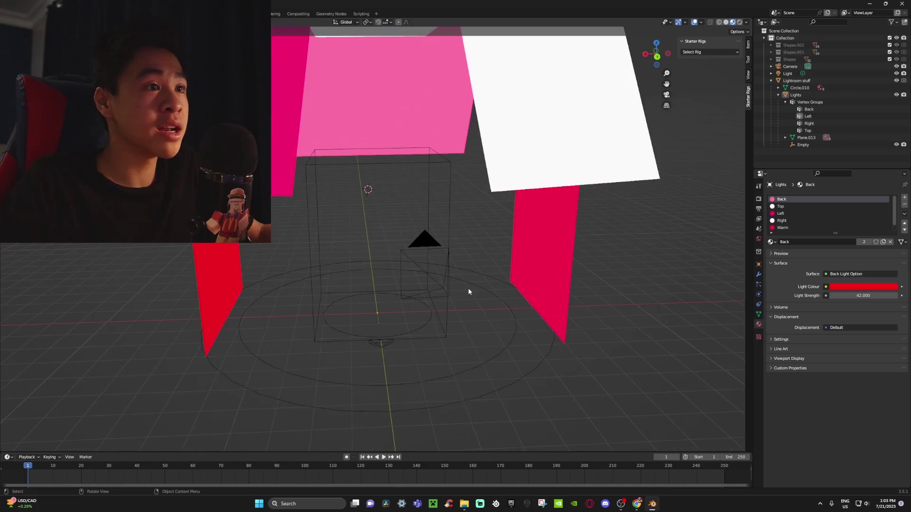
pyautogui.moveTo(447, 308); pyautogui.dragTo(386, 297, button='middle')
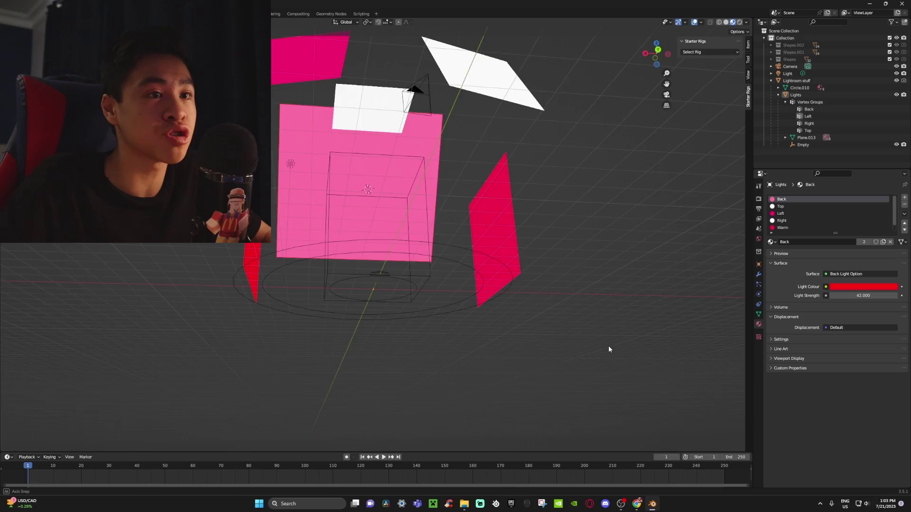
pyautogui.moveTo(608, 346); pyautogui.dragTo(498, 248, button='middle')
pyautogui.moveTo(428, 269); pyautogui.dragTo(419, 229, button='middle')
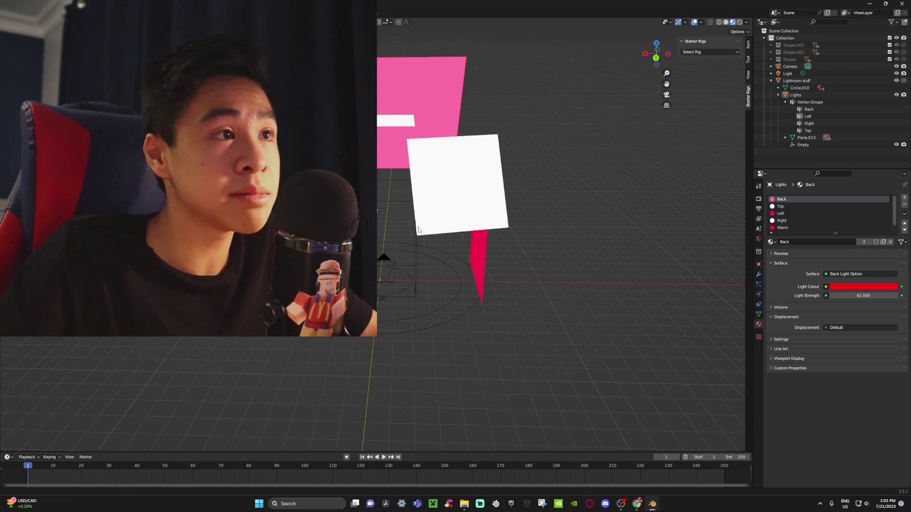
pyautogui.keyDown('shift'); pyautogui.moveTo(418, 230); pyautogui.dragTo(394, 263, button='middle'); pyautogui.keyUp('shift')
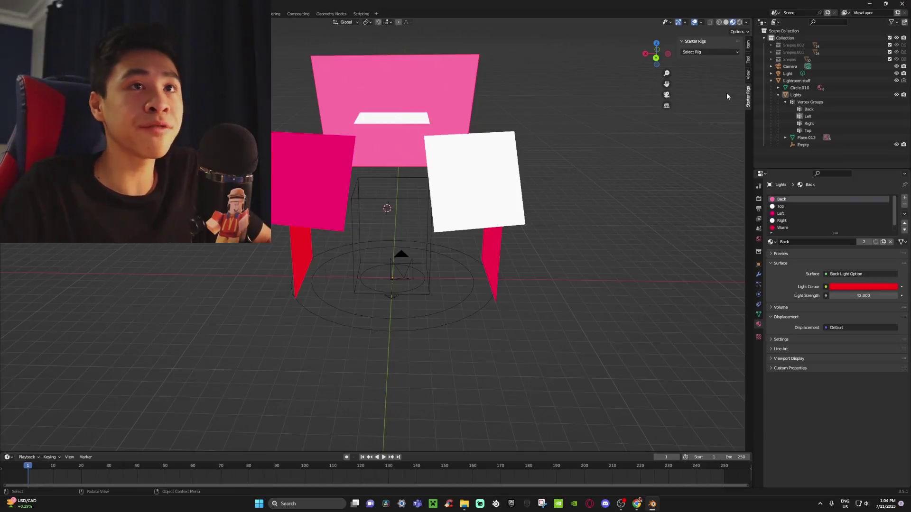
# Show the Starter Rigs sidebar panel and add the Starter Blocky Rig to the room
pyautogui.press('n')
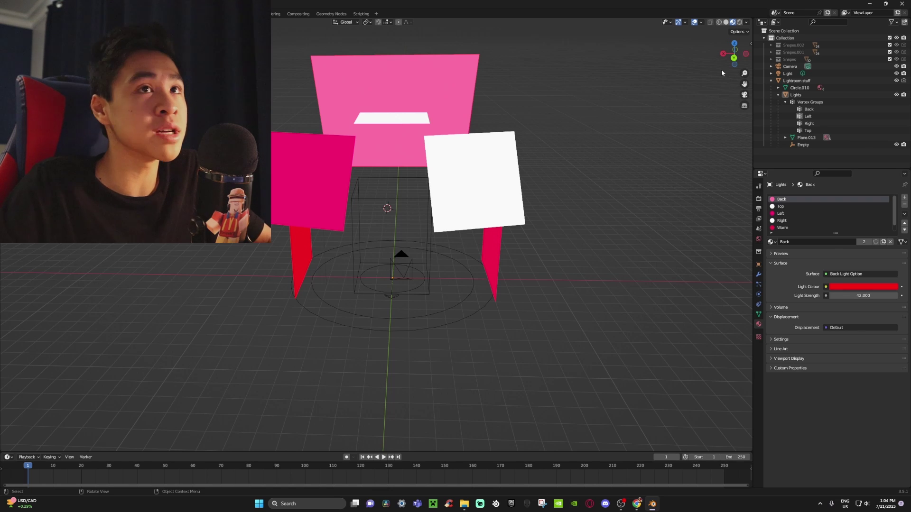
pyautogui.press('n')
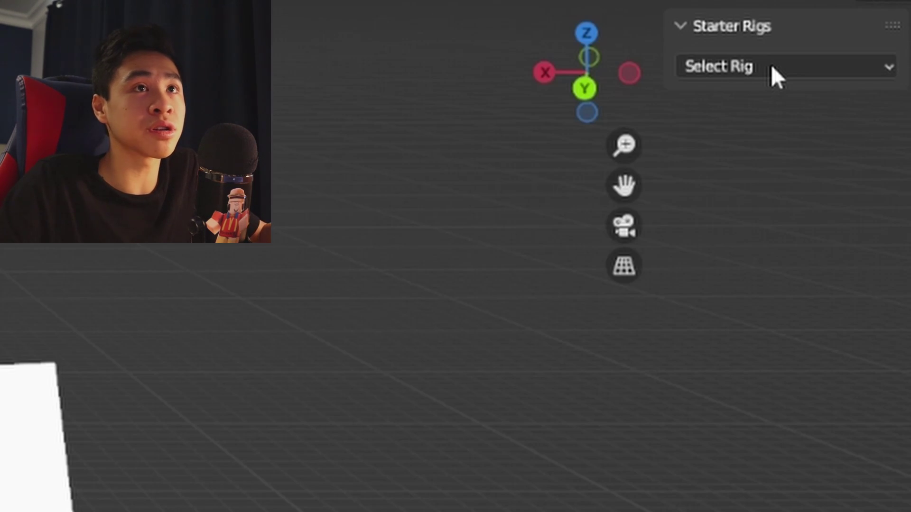
pyautogui.click(709, 53)
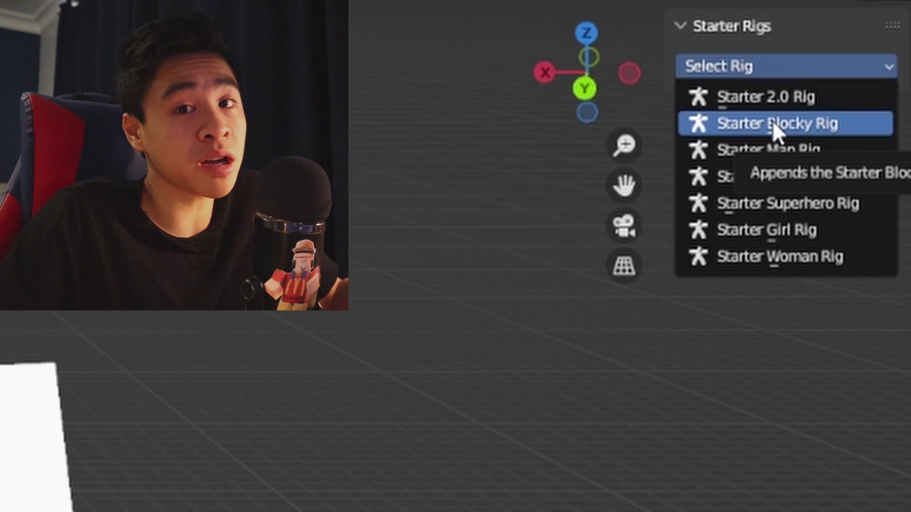
pyautogui.click(787, 124)
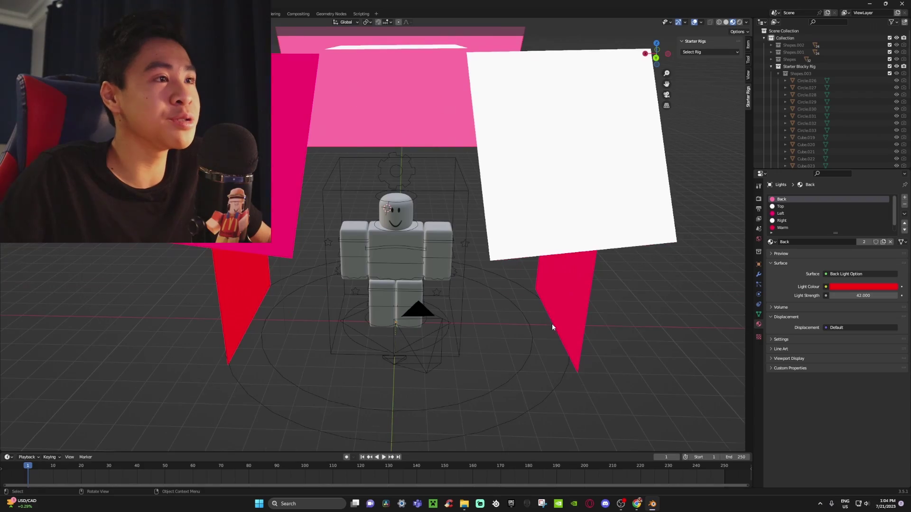
pyautogui.scroll(3, 552, 324)
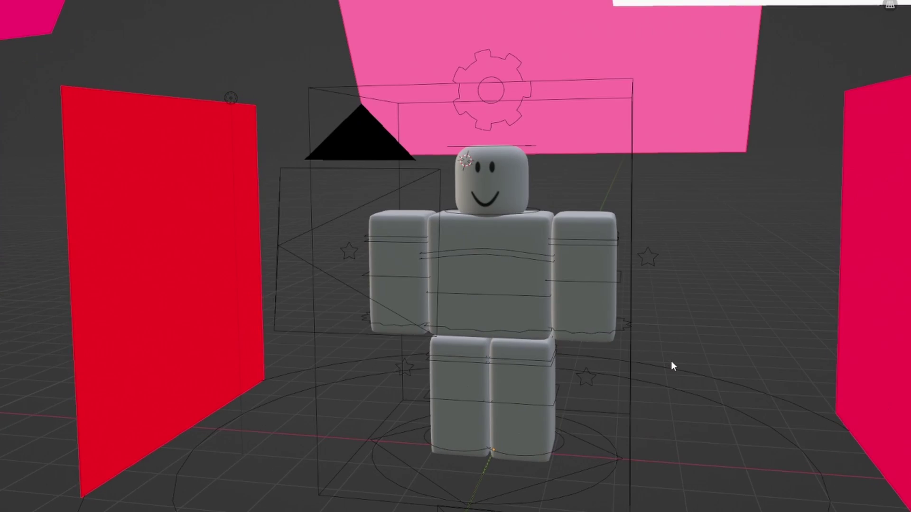
pyautogui.scroll(-2, 671, 366)
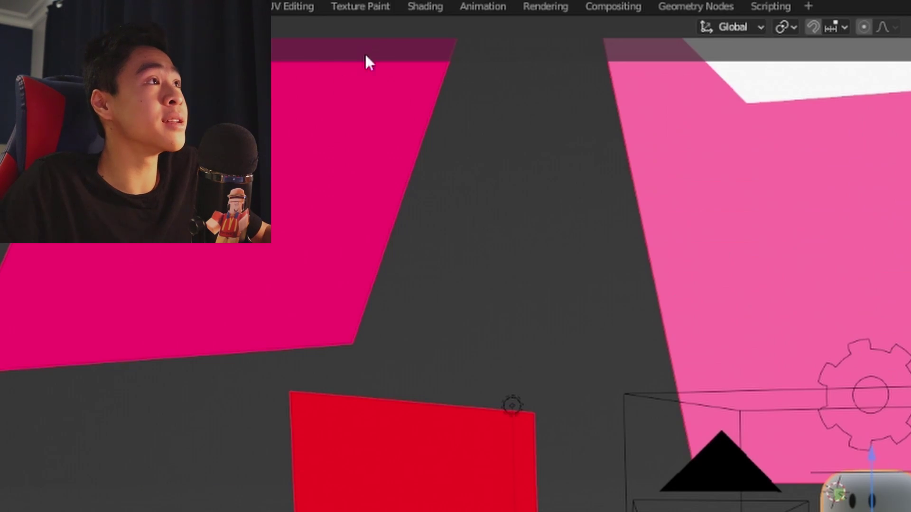
# In the Shading workspace, unpack the rig's Main Texture image using the file from the current directory
pyautogui.click(422, 8)
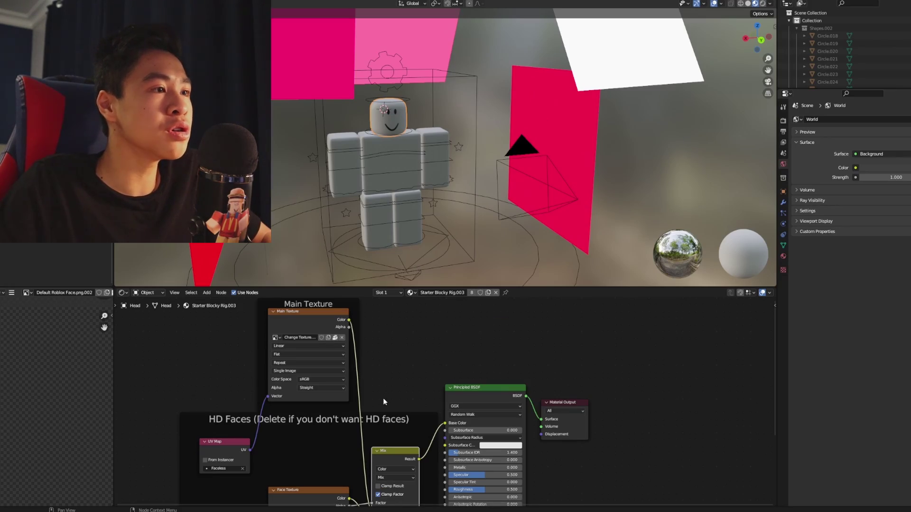
pyautogui.moveTo(383, 398); pyautogui.dragTo(429, 395, button='middle')
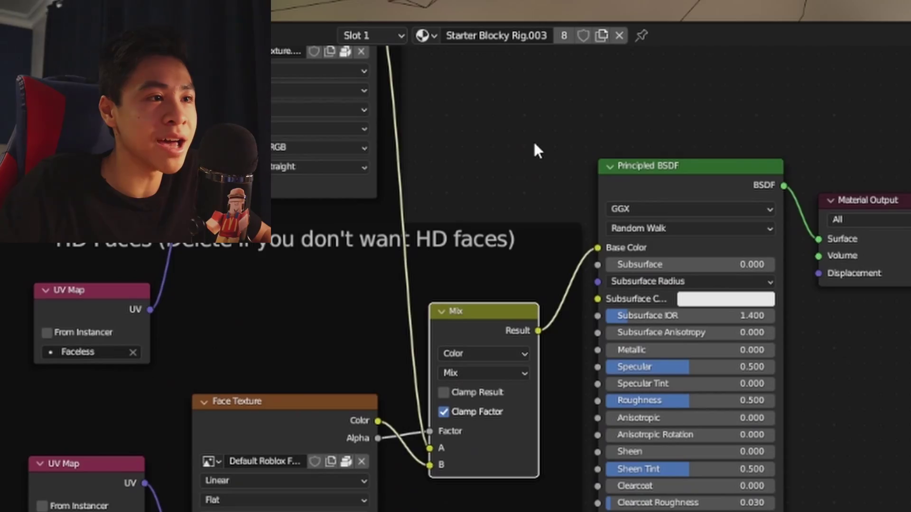
pyautogui.moveTo(536, 147); pyautogui.dragTo(529, 223, button='middle')
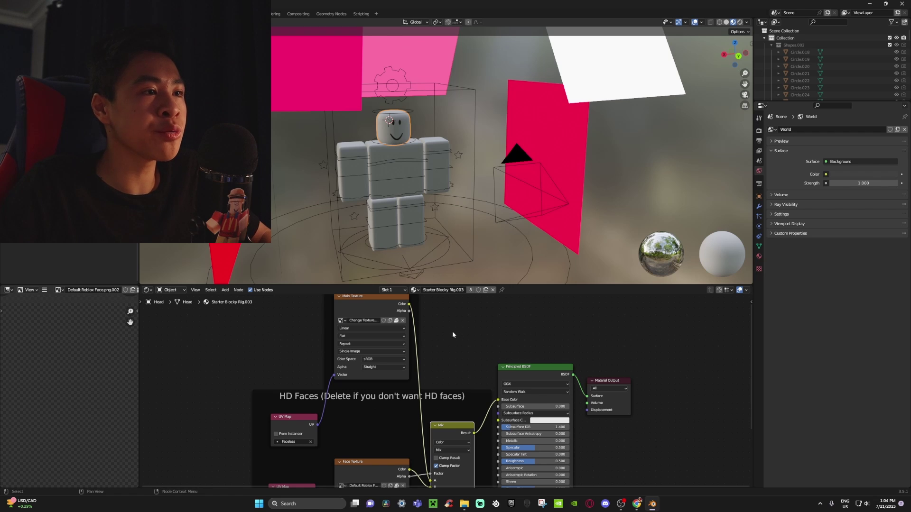
pyautogui.moveTo(427, 149); pyautogui.dragTo(427, 187, button='middle')
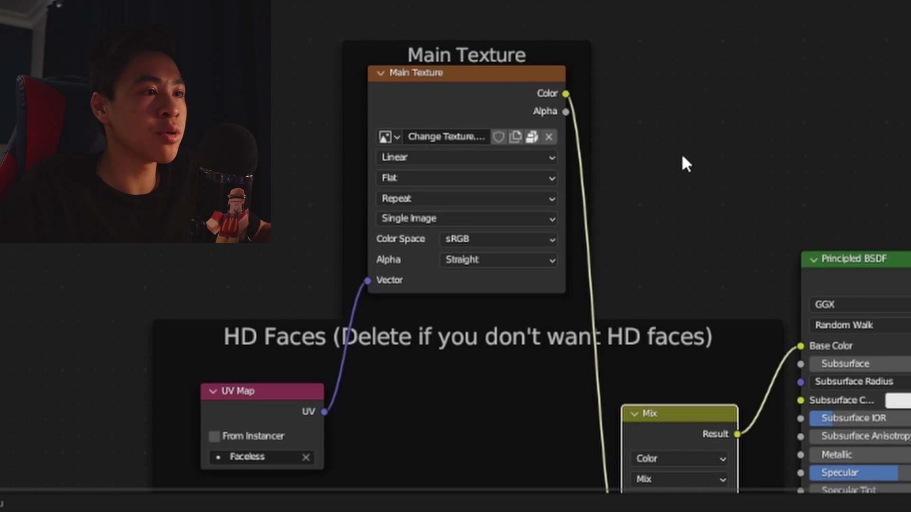
pyautogui.click(532, 138)
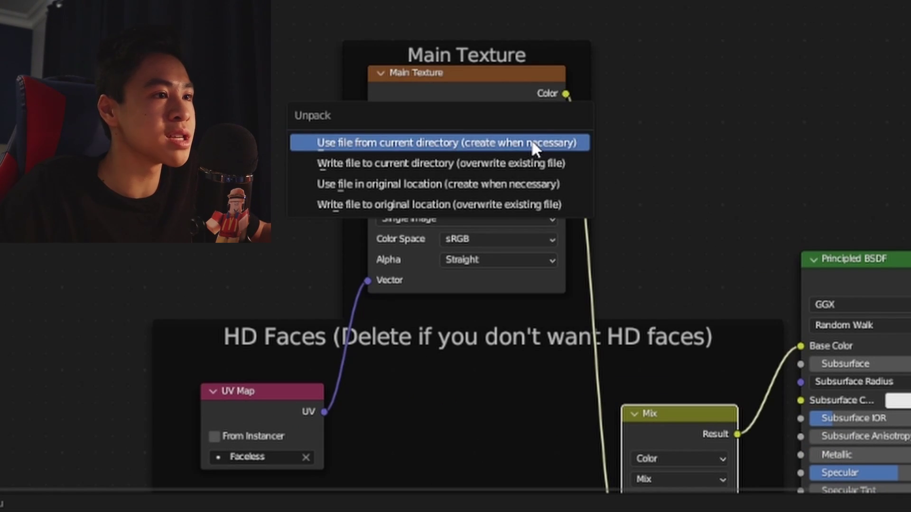
pyautogui.click(529, 142)
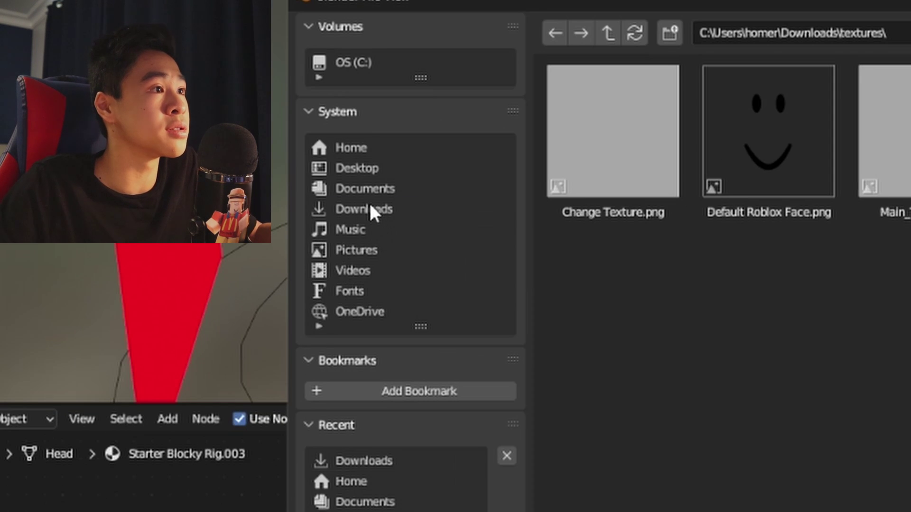
# Load Handle1_diff.png from Downloads, found by searching 'handl', as the rig's Main Texture
pyautogui.click(297, 217)
pyautogui.scroll(-10, 726, 295)
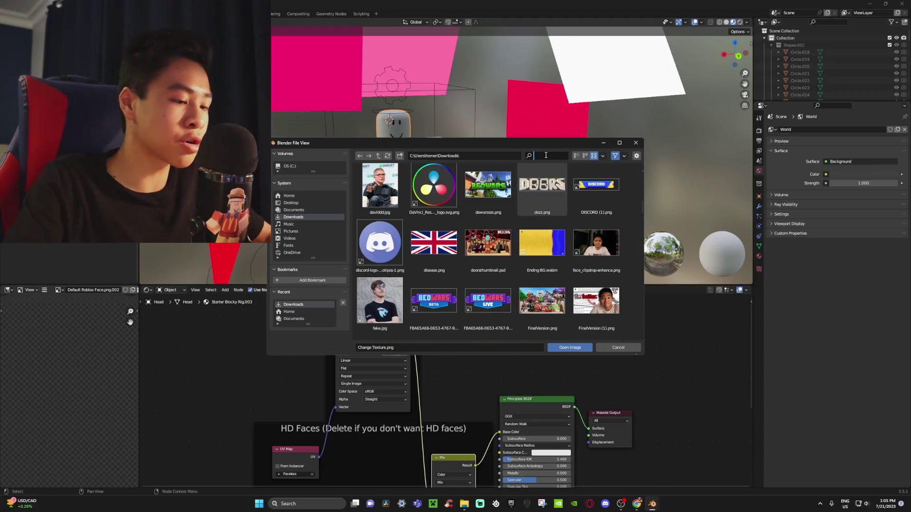
pyautogui.write('handle')
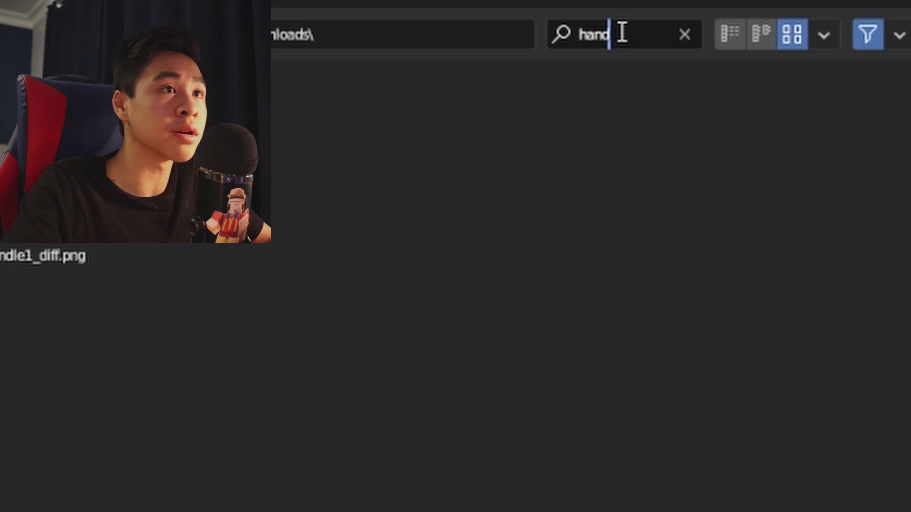
pyautogui.click(395, 195)
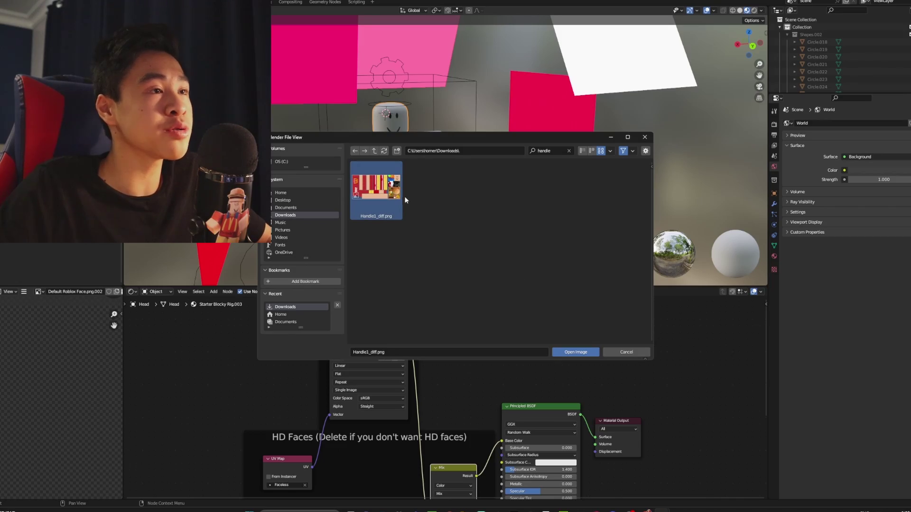
pyautogui.click(579, 353)
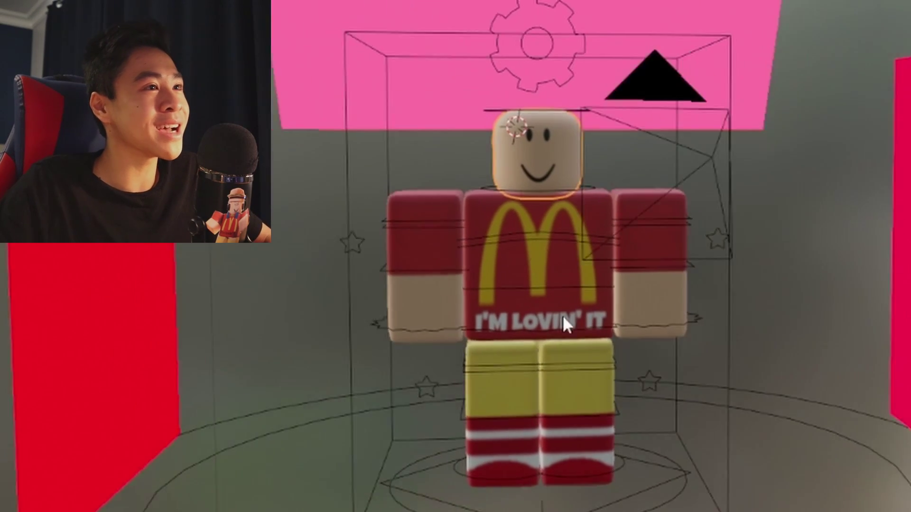
# Unpack the Face Texture node's default face image to the current directory, then browse for a replacement
pyautogui.moveTo(562, 315); pyautogui.dragTo(566, 318, button='middle')
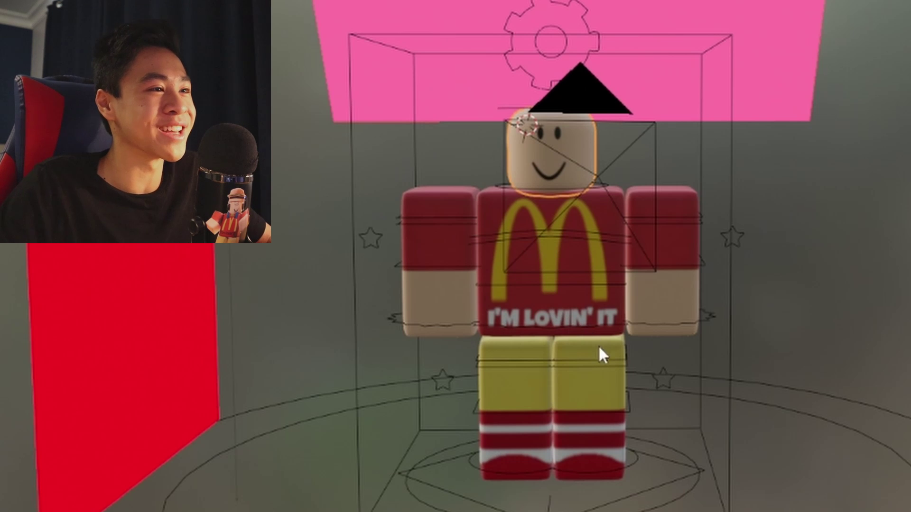
pyautogui.keyDown('shift'); pyautogui.scroll(-5, 458, 372); pyautogui.keyUp('shift')
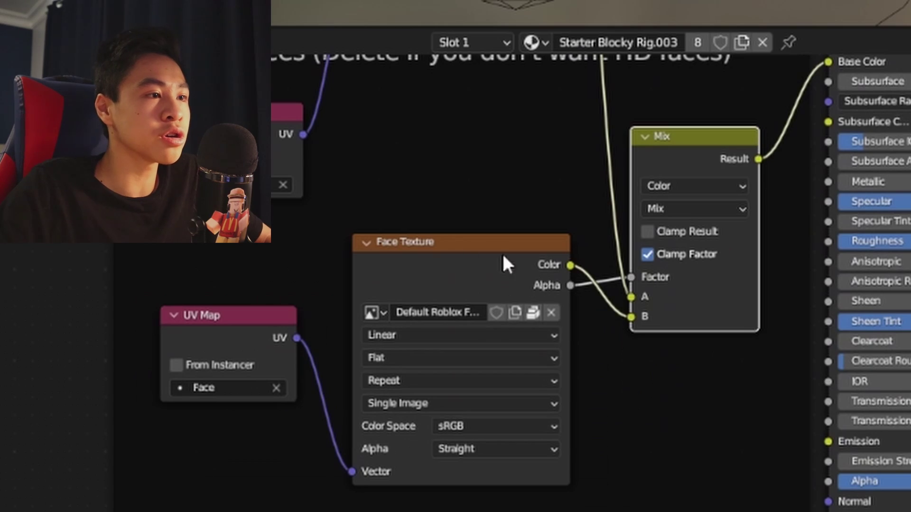
pyautogui.click(533, 312)
pyautogui.click(532, 313)
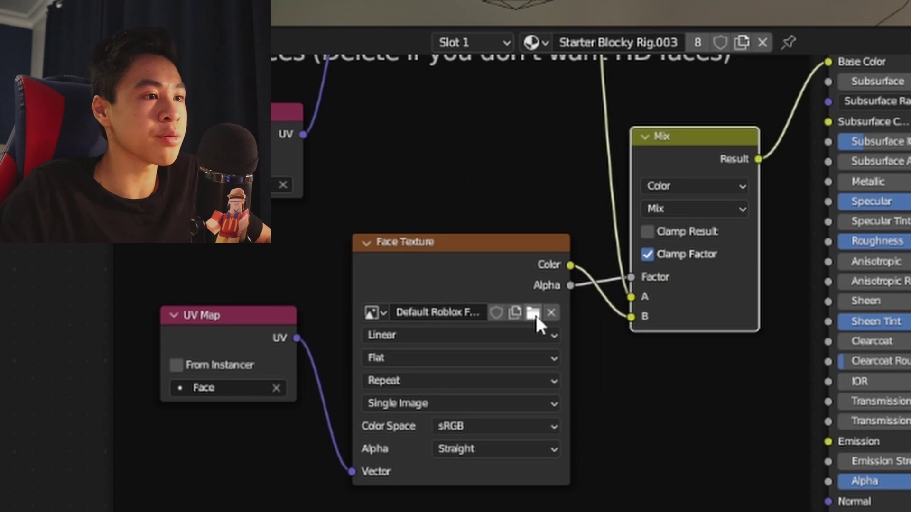
pyautogui.click(536, 314)
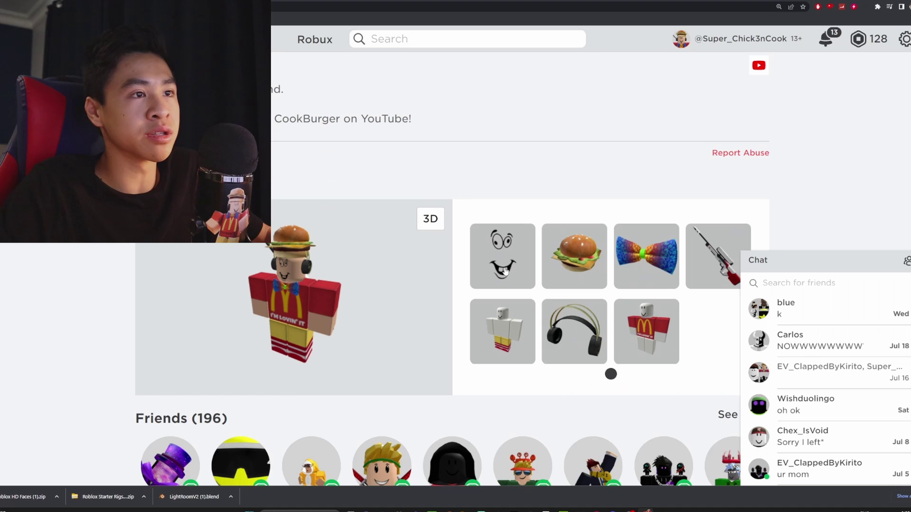
# Open the Goofball face's item page and bring up File Explorer on the Downloads folder
pyautogui.click(506, 269)
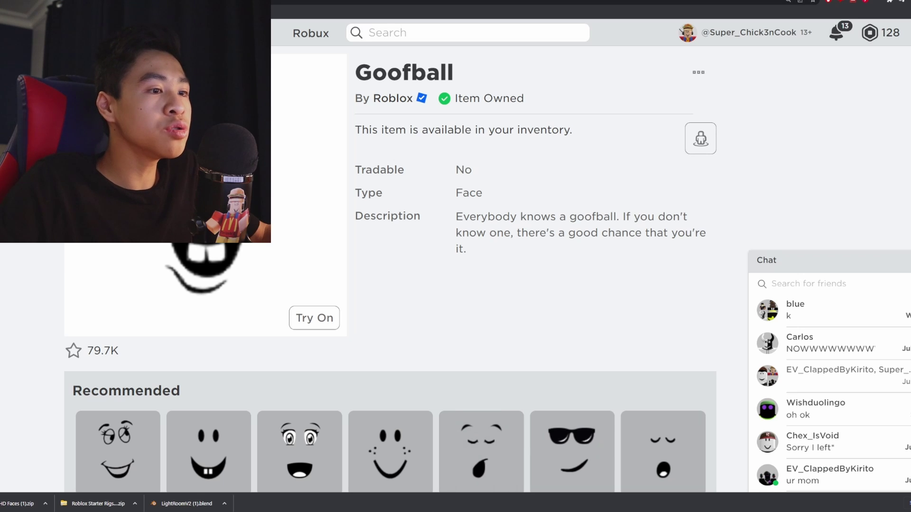
pyautogui.click(467, 503)
pyautogui.click(315, 252)
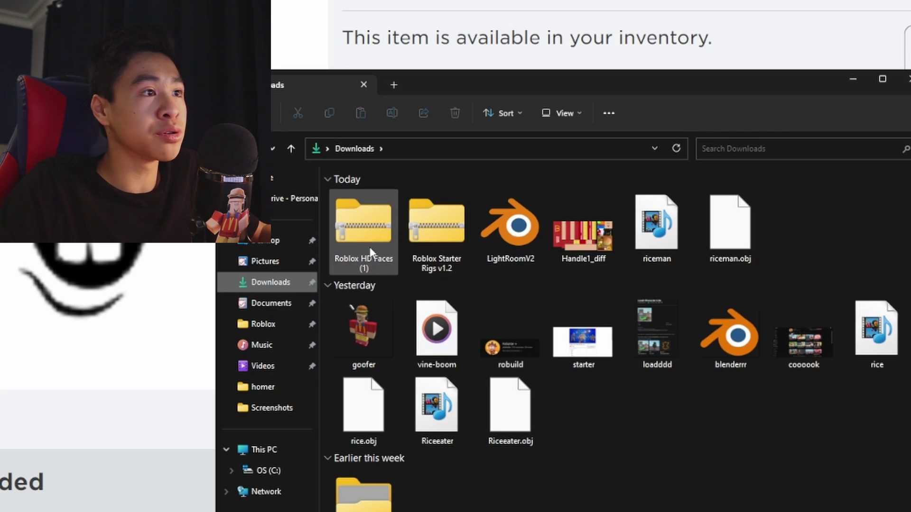
# In the Roblox HD Faces (1) zip, search 'Goofba' and copy Goofball.png out to Downloads
pyautogui.doubleClick(369, 230)
pyautogui.doubleClick(368, 201)
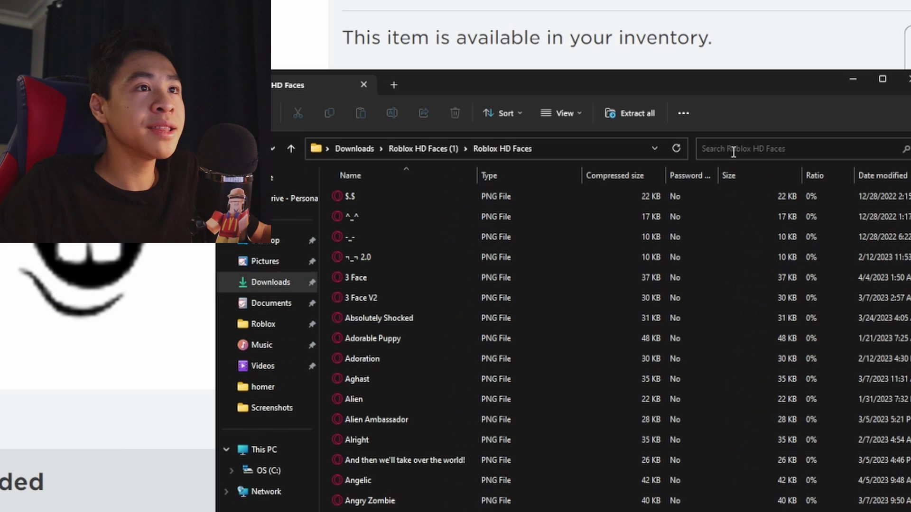
pyautogui.click(901, 47)
pyautogui.write('Goof')
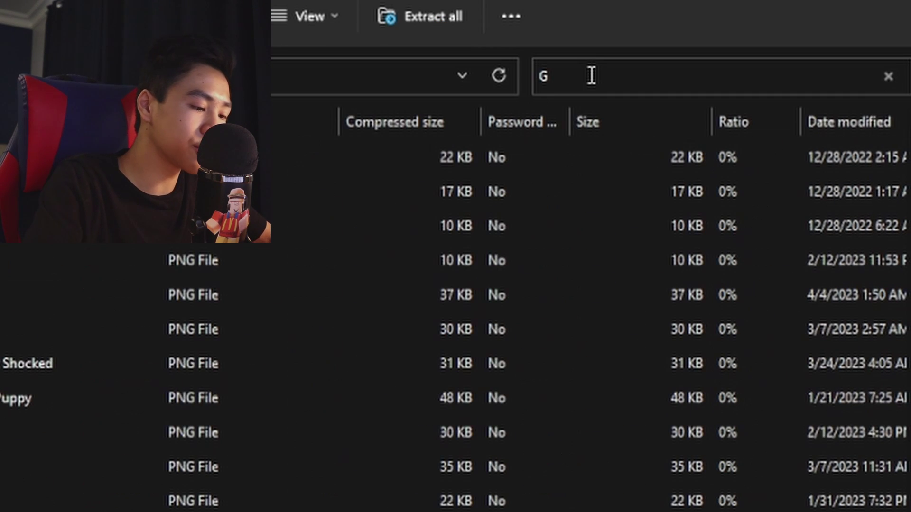
pyautogui.write('ba')
pyautogui.moveTo(359, 196); pyautogui.dragTo(257, 281)
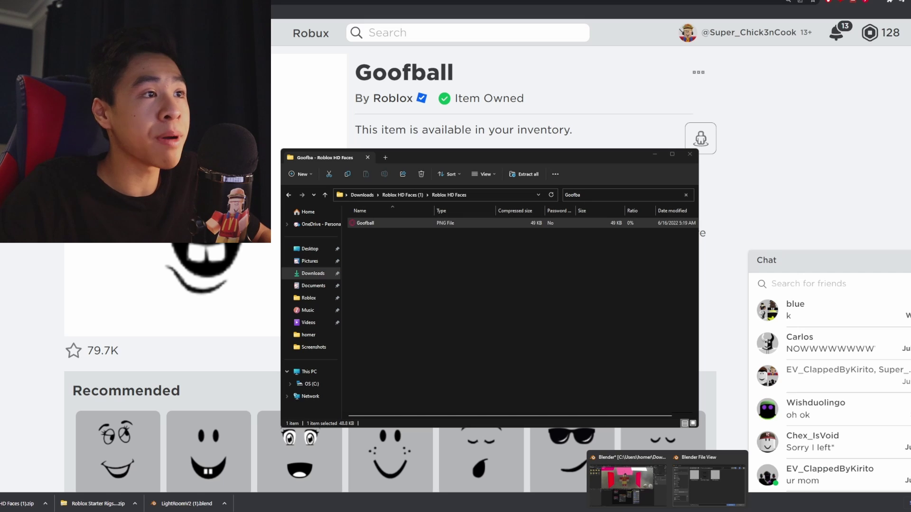
pyautogui.click(665, 472)
# Load Goofball.png from Downloads, filtered by 'goo', as the Face Texture image
pyautogui.click(280, 214)
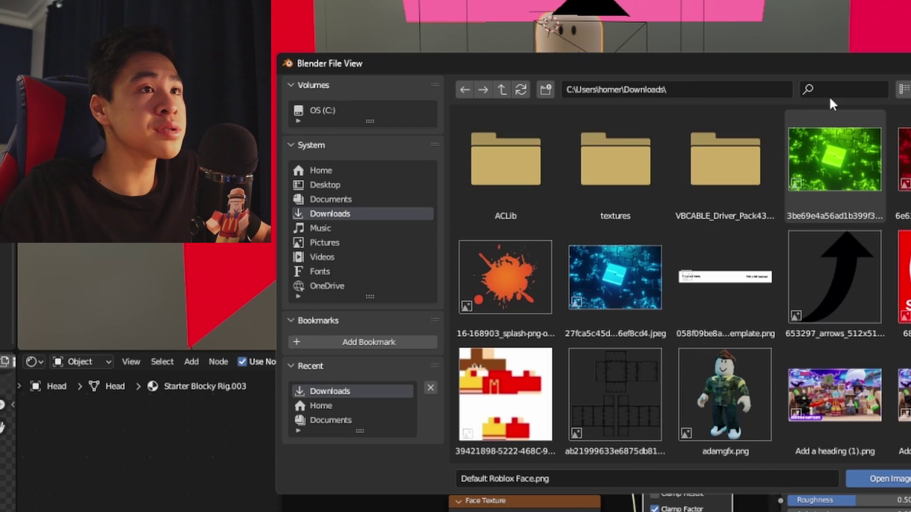
pyautogui.write('goo')
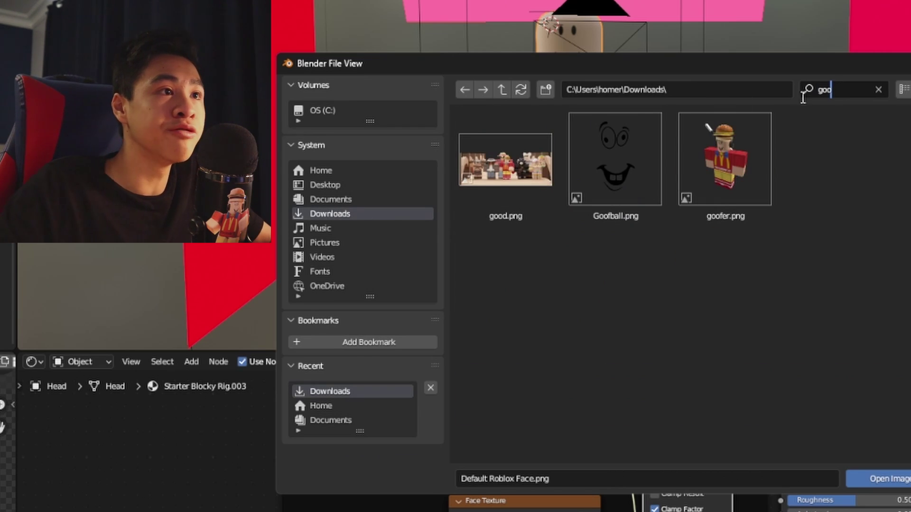
pyautogui.press('Return')
pyautogui.click(624, 183)
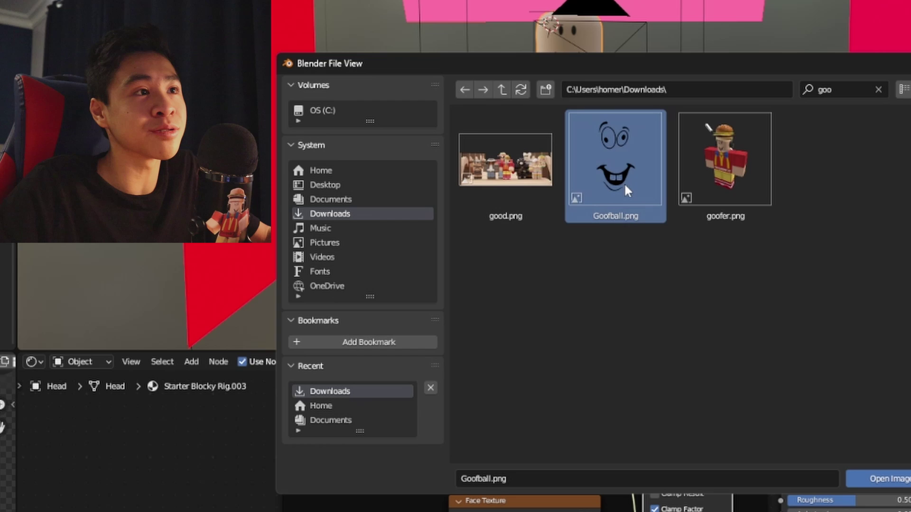
pyautogui.click(885, 478)
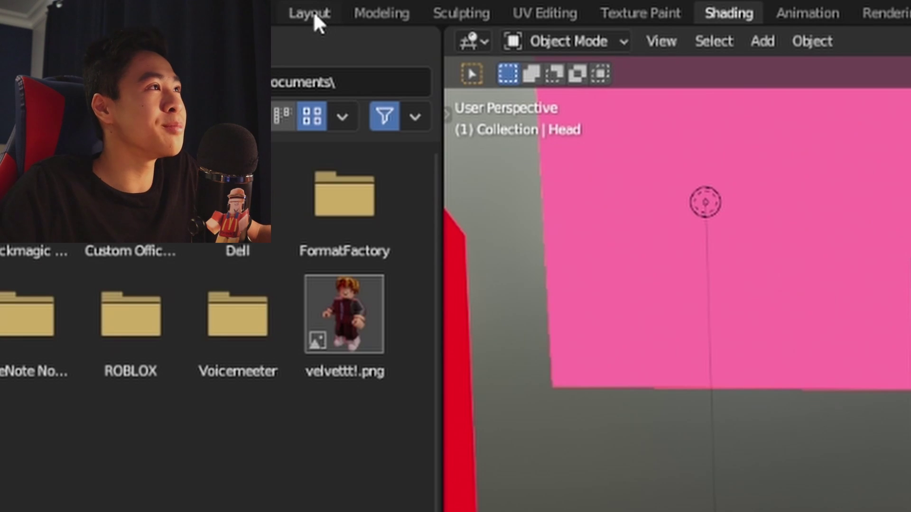
# In the Layout workspace, start a Wavefront OBJ import of riceman.obj with Split By Group enabled
pyautogui.click(318, 13)
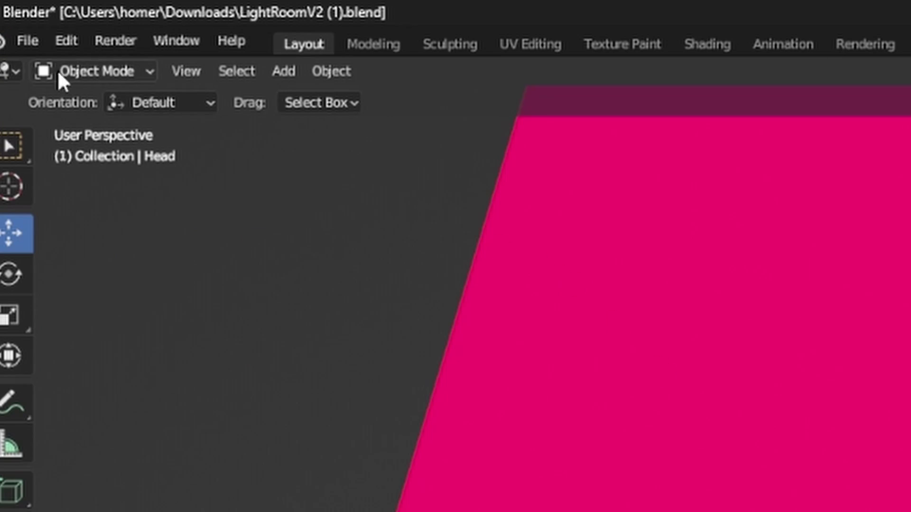
pyautogui.click(27, 42)
pyautogui.moveTo(126, 356)
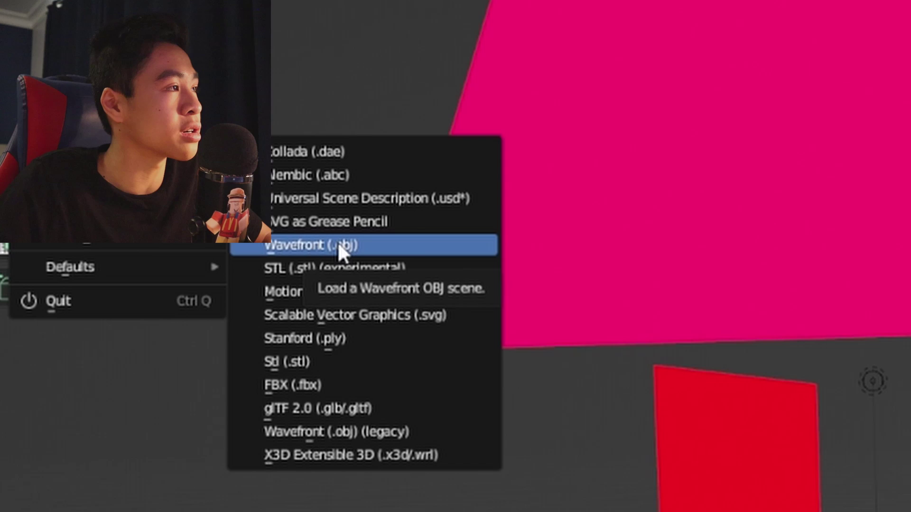
pyautogui.click(435, 288)
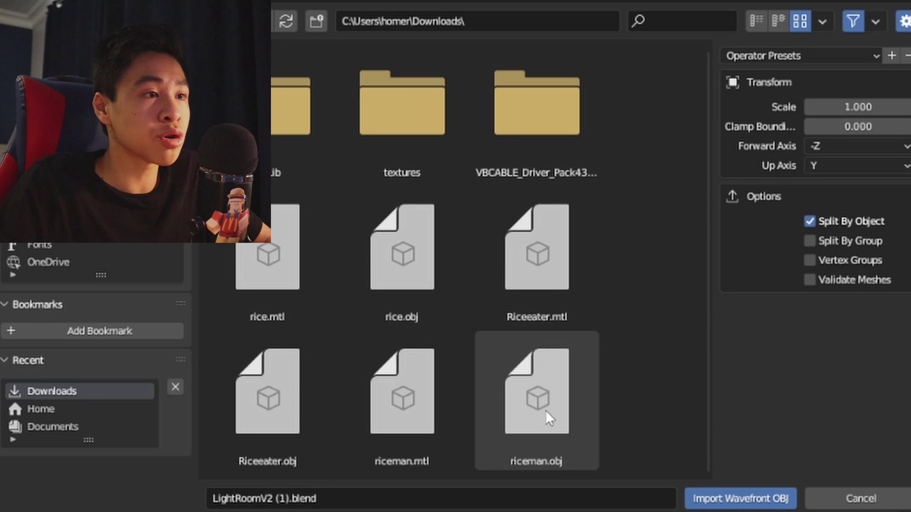
pyautogui.click(545, 410)
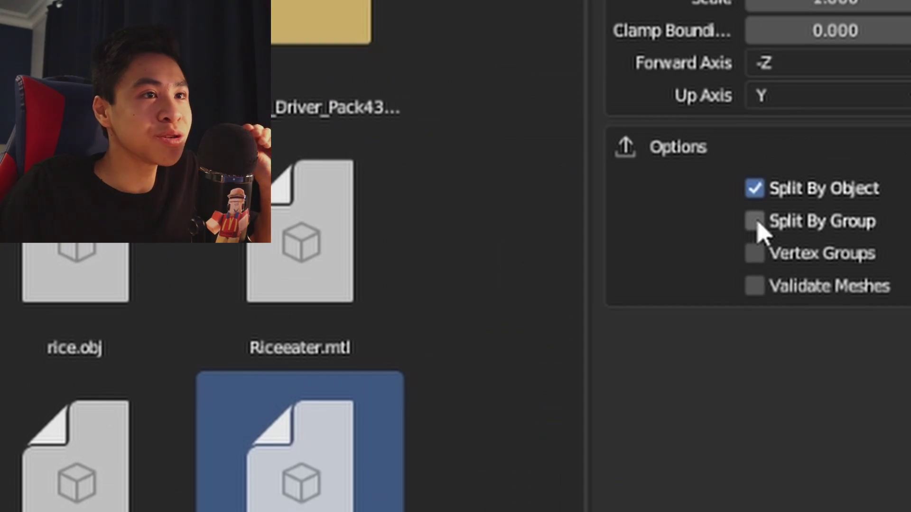
pyautogui.click(757, 226)
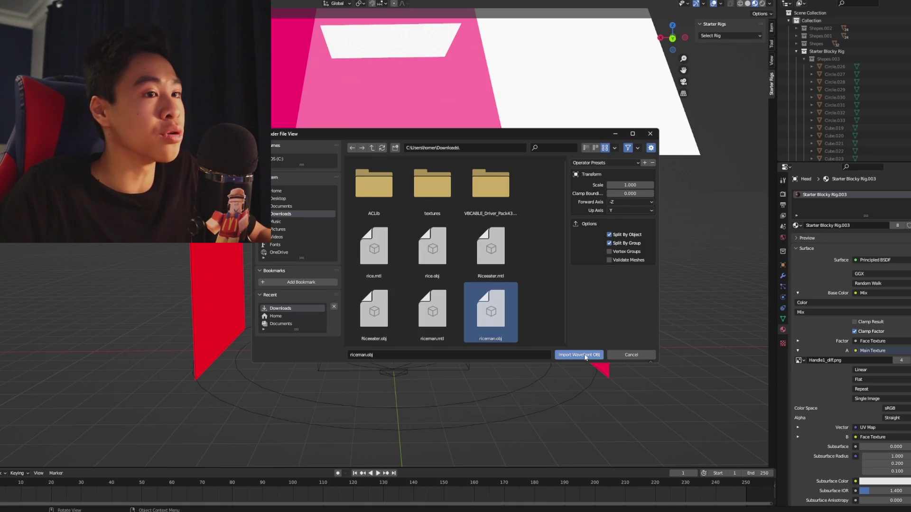
# Import riceman.obj into the light room scene and inspect it
pyautogui.click(586, 354)
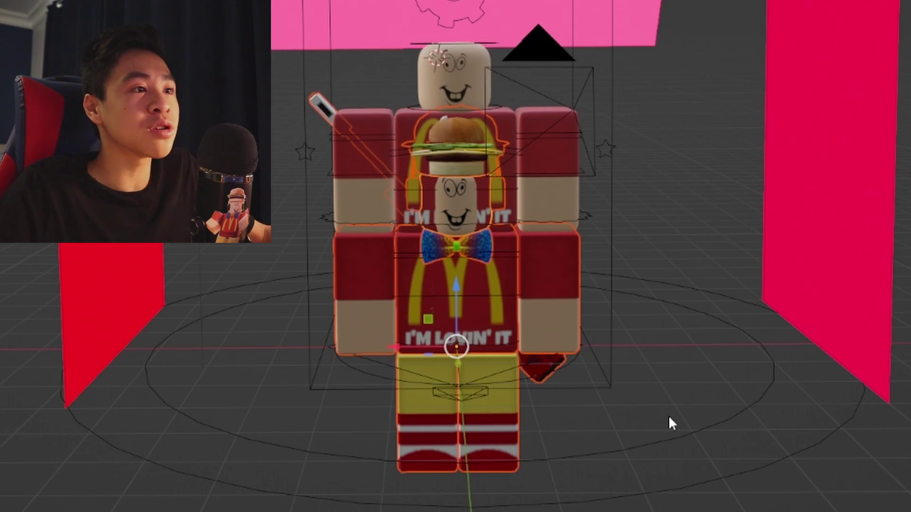
pyautogui.moveTo(669, 423); pyautogui.dragTo(693, 413, button='middle')
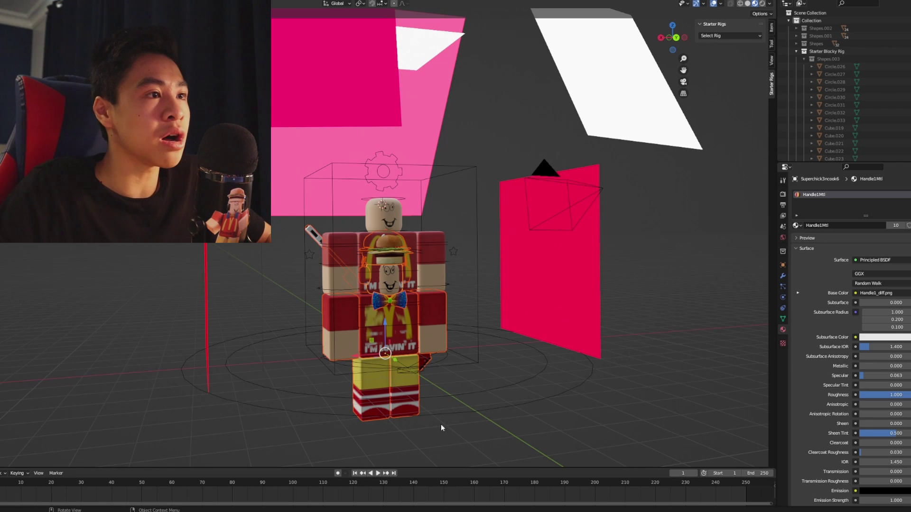
pyautogui.click(13, 60)
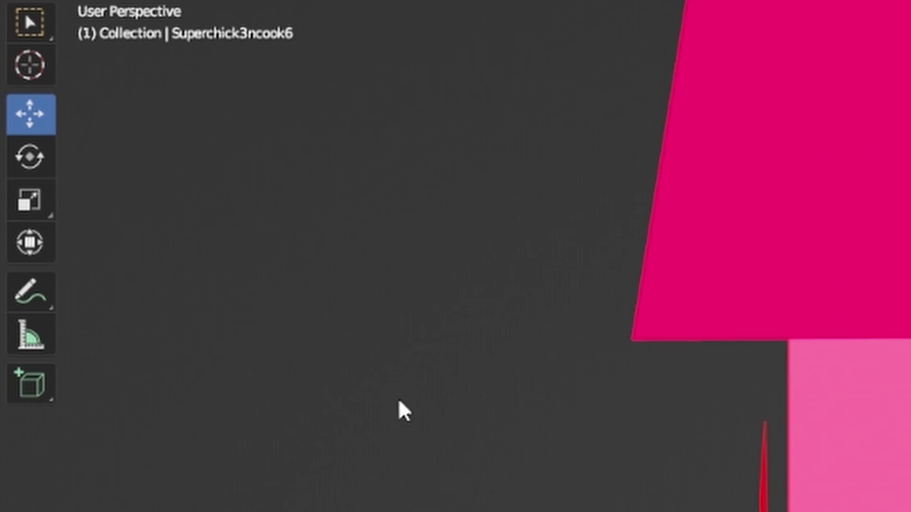
pyautogui.moveTo(421, 419); pyautogui.dragTo(445, 352, button='middle')
# Adjust the avatar's height along Z, then shift it 5 units along X beside the rig
pyautogui.hotkey('shift', 'd')
pyautogui.press('z')
pyautogui.click(343, 137)
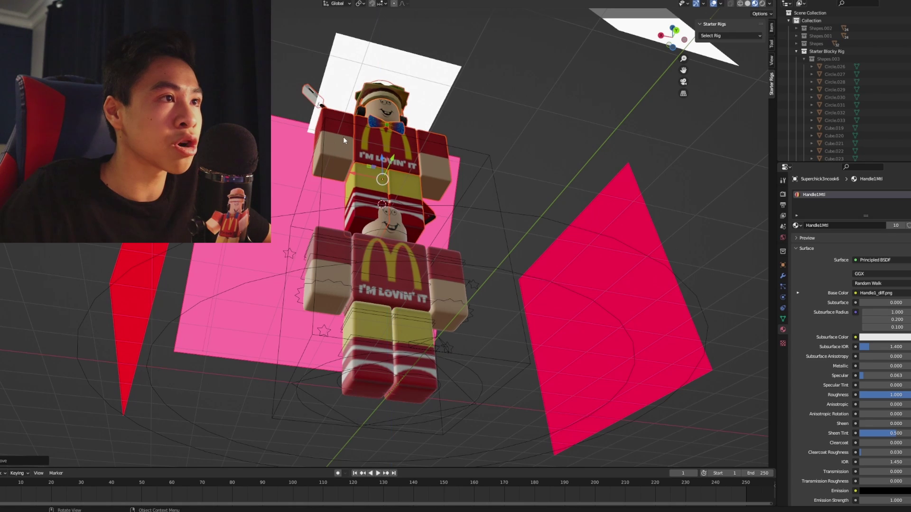
pyautogui.scroll(3, 372, 135)
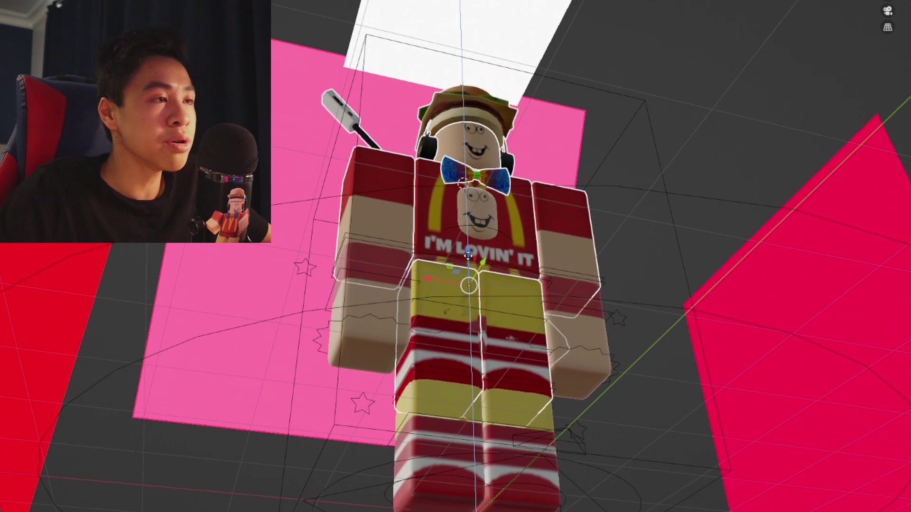
pyautogui.moveTo(468, 256); pyautogui.dragTo(472, 330)
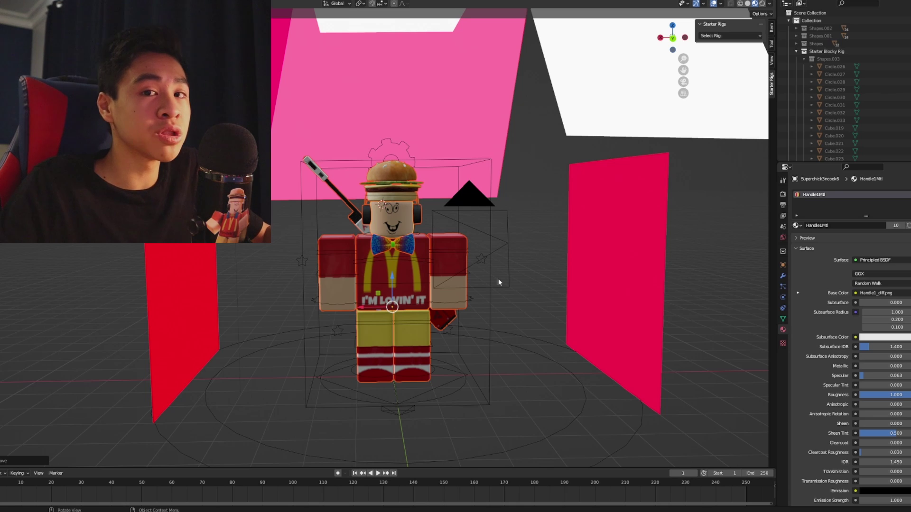
pyautogui.press('g')
pyautogui.press('x')
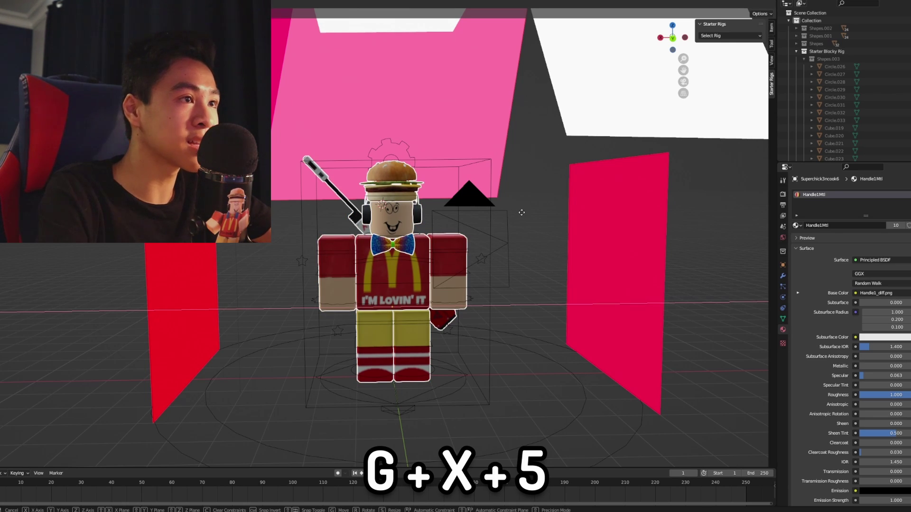
pyautogui.press('5')
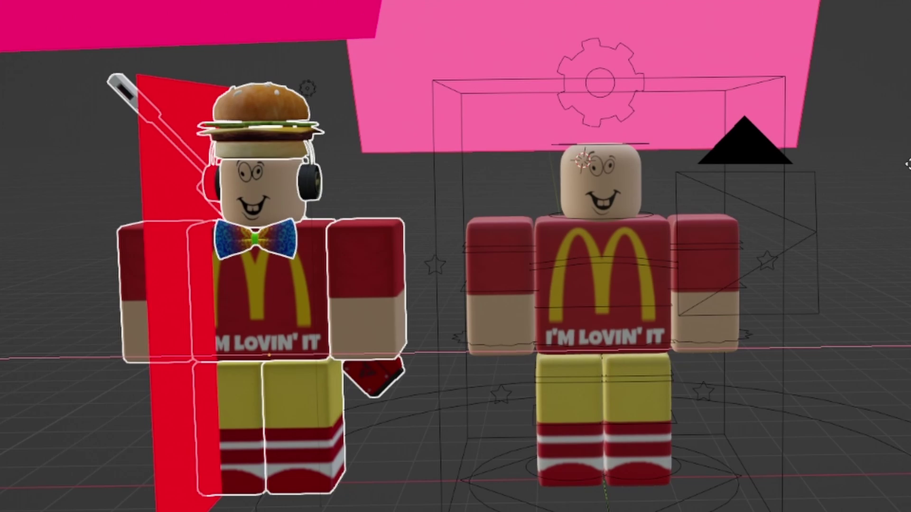